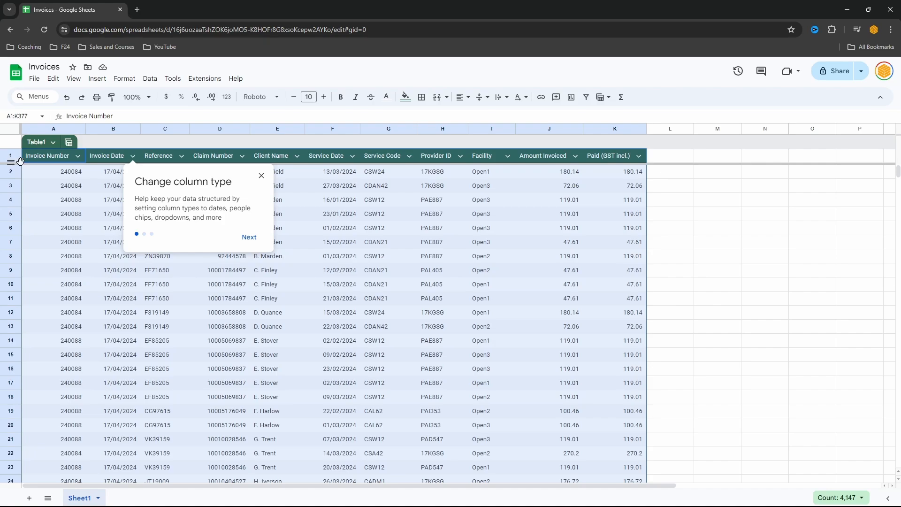
# Go through the introductory tips for the new table and dismiss them.
pyautogui.moveTo(31, 163)
pyautogui.mouseDown()
pyautogui.moveTo(34, 140)
pyautogui.moveTo(14, 163)
pyautogui.mouseUp()
pyautogui.scroll(-2, 92, 239)
pyautogui.scroll(2, 92, 239)
pyautogui.click(250, 240)
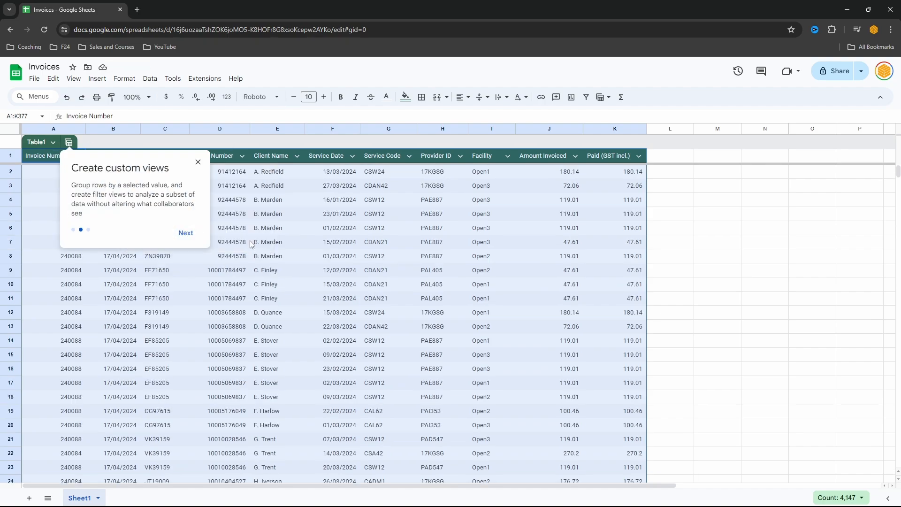
pyautogui.click(186, 234)
pyautogui.click(176, 219)
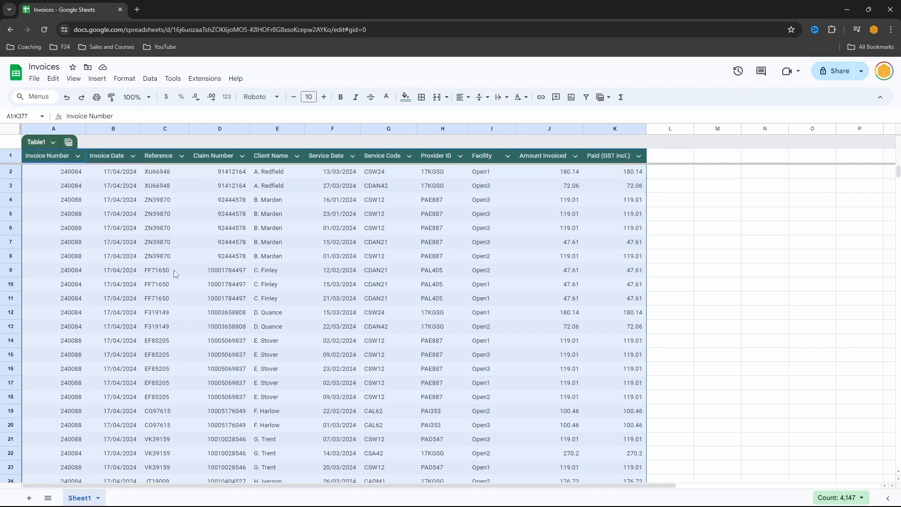
# Set the column type of the Invoice Date column to Date.
pyautogui.click(123, 172)
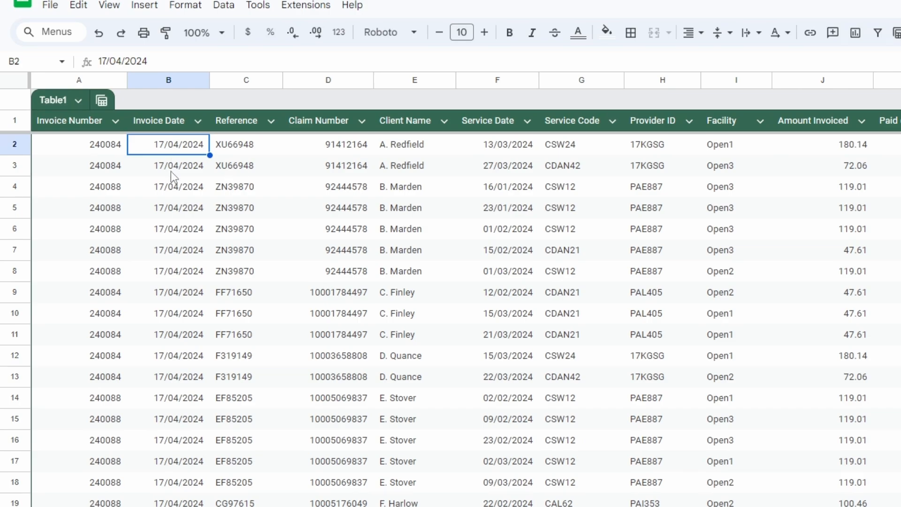
pyautogui.scroll(-15, 183, 156)
pyautogui.scroll(15, 188, 155)
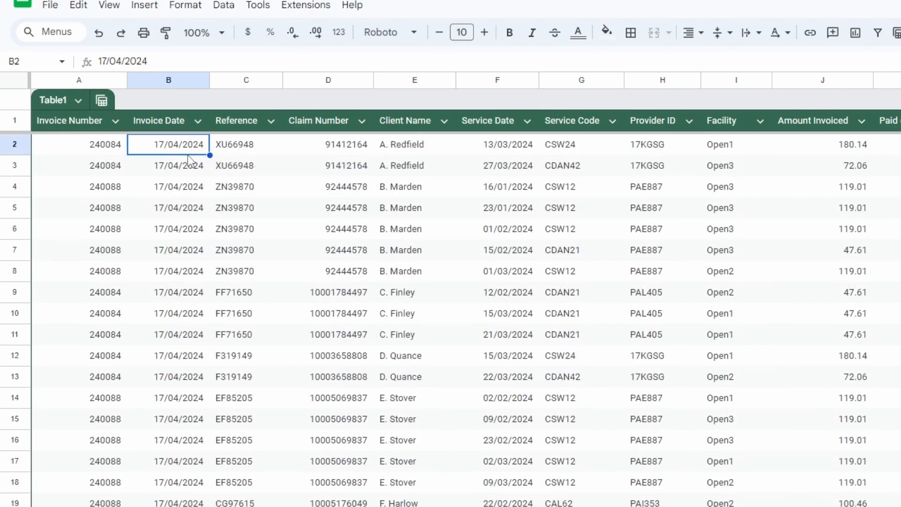
pyautogui.click(197, 121)
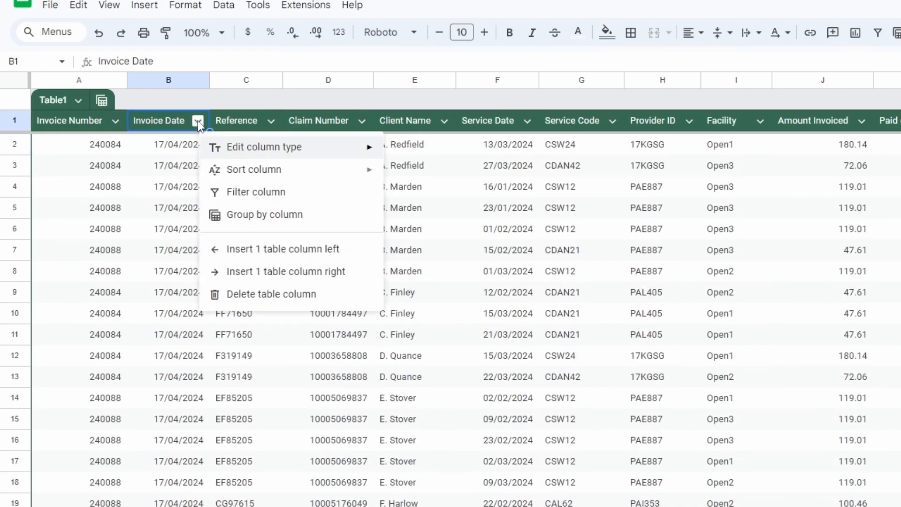
pyautogui.moveTo(288, 150)
pyautogui.moveTo(467, 200)
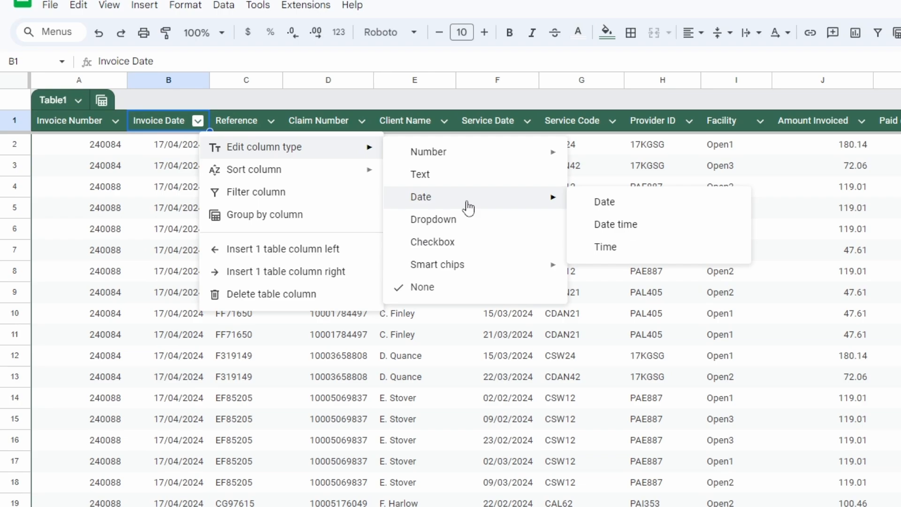
pyautogui.click(681, 203)
# Test the Invoice Date column's type check by entering 5 in cell B3, and undo the entry.
pyautogui.click(165, 161)
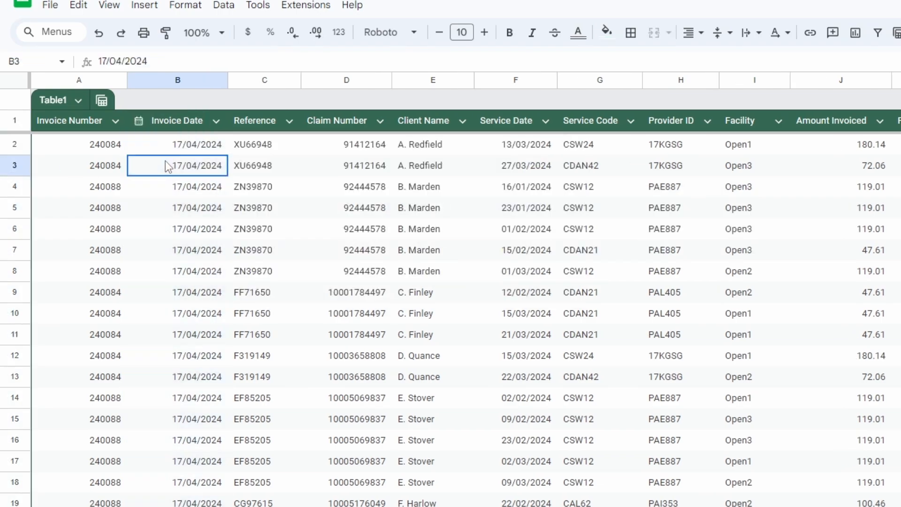
pyautogui.moveTo(165, 161); pyautogui.dragTo(198, 169)
pyautogui.write('5')
pyautogui.press('Return')
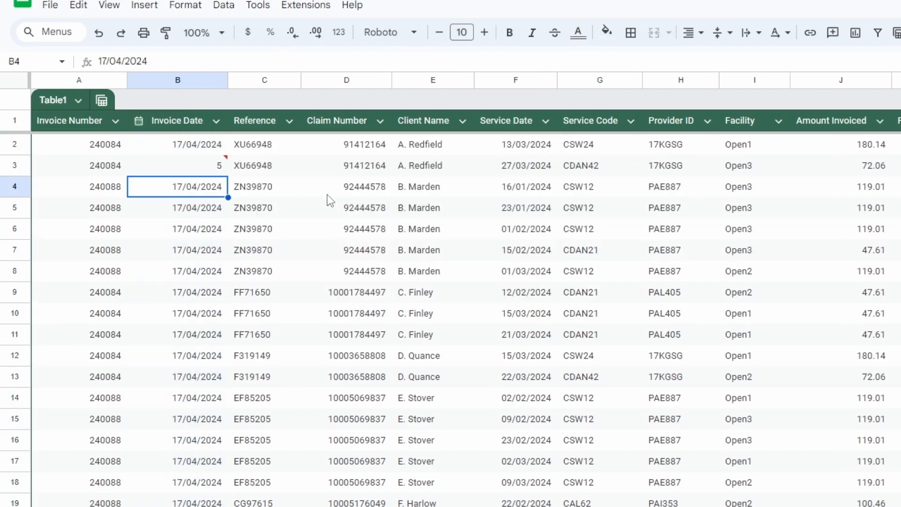
pyautogui.click(286, 248)
pyautogui.click(186, 165)
pyautogui.moveTo(187, 166)
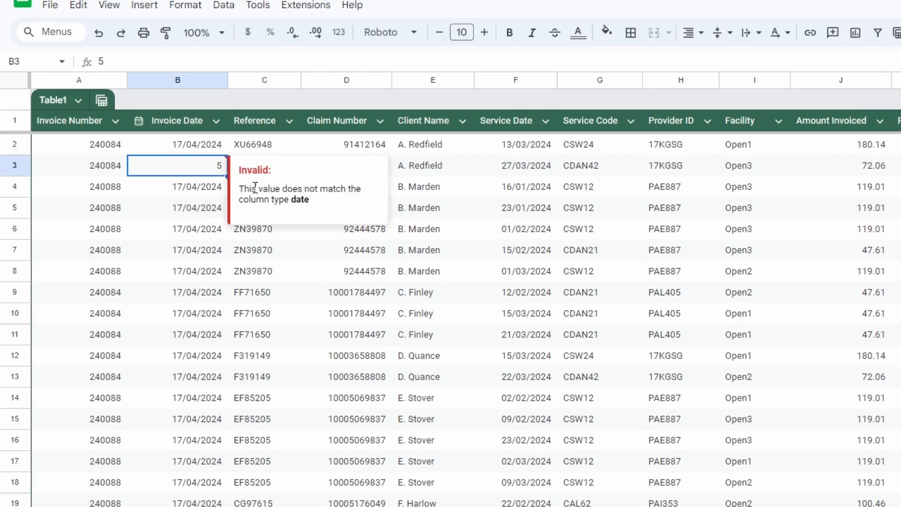
pyautogui.hotkey('ctrl', 'z')
# Add a table row by entering 18/4/2024 in cell B378, directly below the last Invoice Date.
pyautogui.press('pagedown')
pyautogui.press('pagedown')
pyautogui.press('pagedown')
pyautogui.press('pagedown')
pyautogui.press('pagedown')
pyautogui.press('pagedown')
pyautogui.press('pagedown')
pyautogui.press('pagedown')
pyautogui.press('pagedown')
pyautogui.press('pagedown')
pyautogui.press('pagedown')
pyautogui.press('pagedown')
pyautogui.press('pagedown')
pyautogui.press('pagedown')
pyautogui.press('pagedown')
pyautogui.press('pagedown')
pyautogui.press('pagedown')
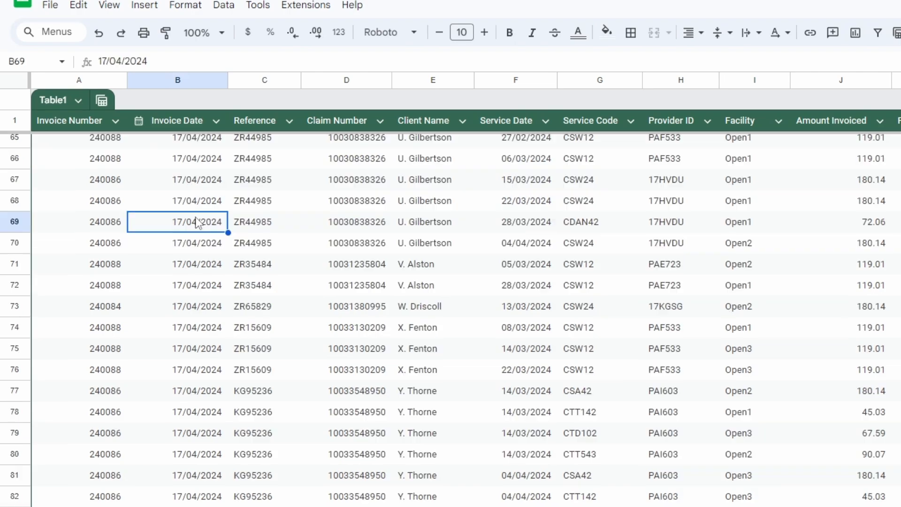
pyautogui.press('Down')
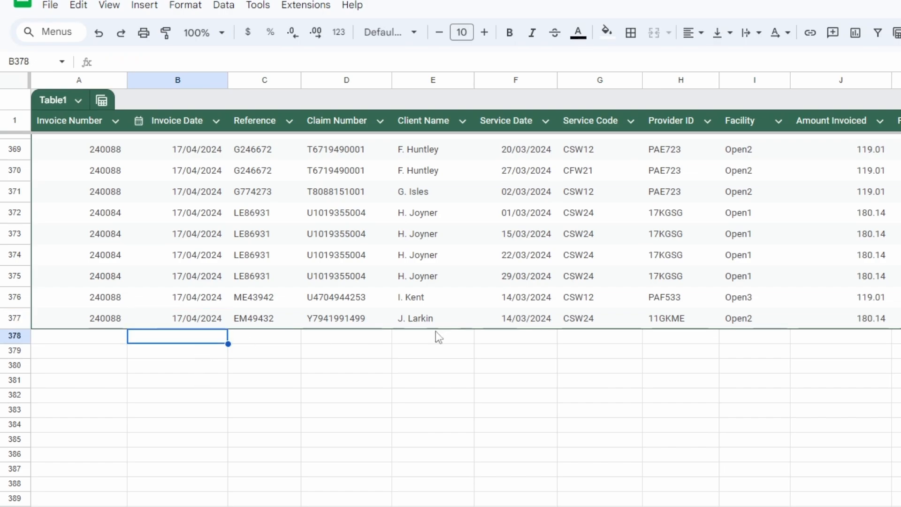
pyautogui.write('18/4/2024')
pyautogui.press('Return')
pyautogui.click(206, 344)
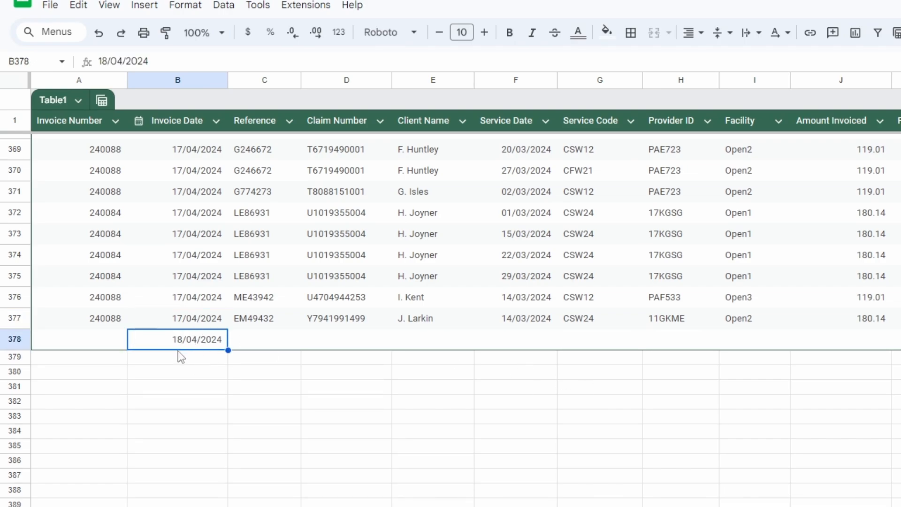
# Extend the table to row 379 with the test entry d under Invoice Date, and clear that entry.
pyautogui.press('Down')
pyautogui.write('d')
pyautogui.press('Tab')
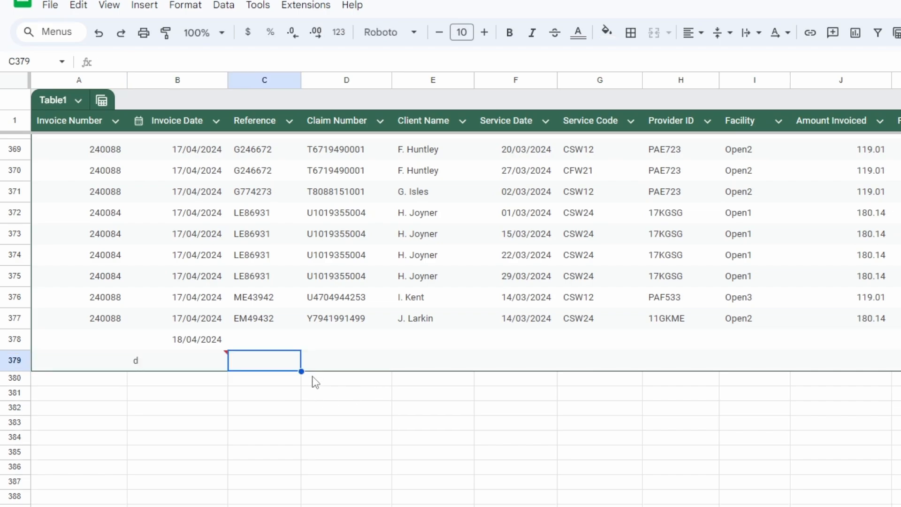
pyautogui.click(193, 361)
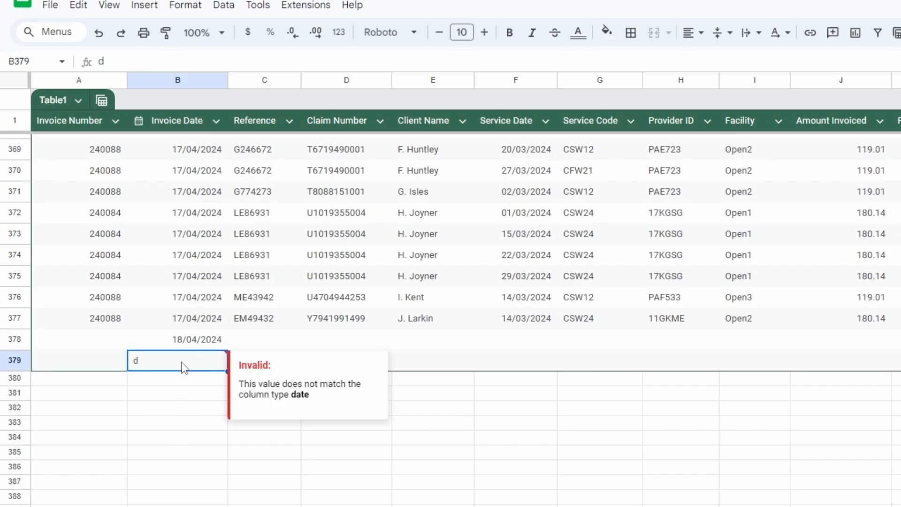
pyautogui.press('Delete')
# Pick 5 June 2024 from the calendar for cell B379, and try editing the empty cell B380 below the table.
pyautogui.doubleClick(186, 362)
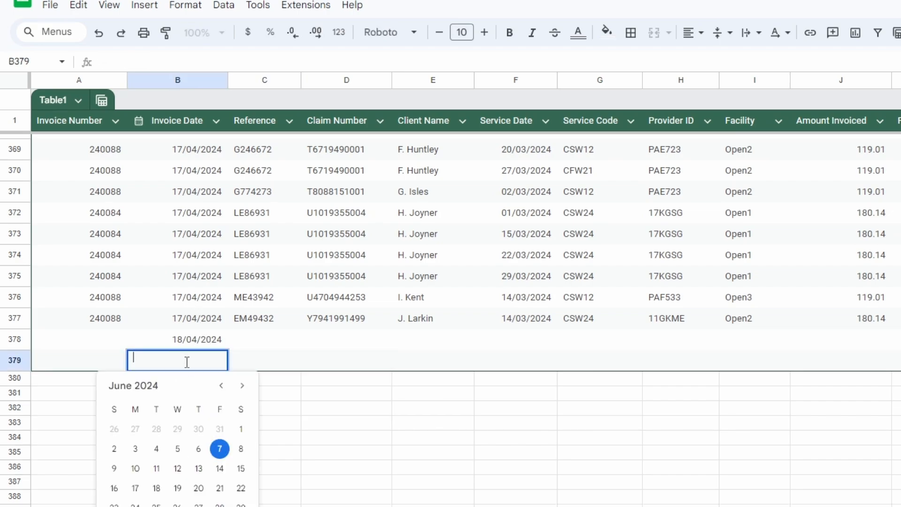
pyautogui.click(177, 449)
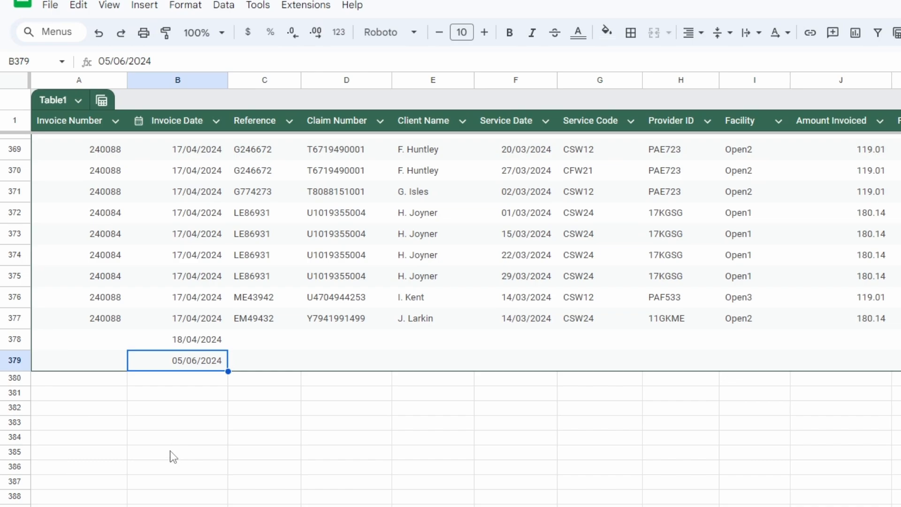
pyautogui.click(205, 380)
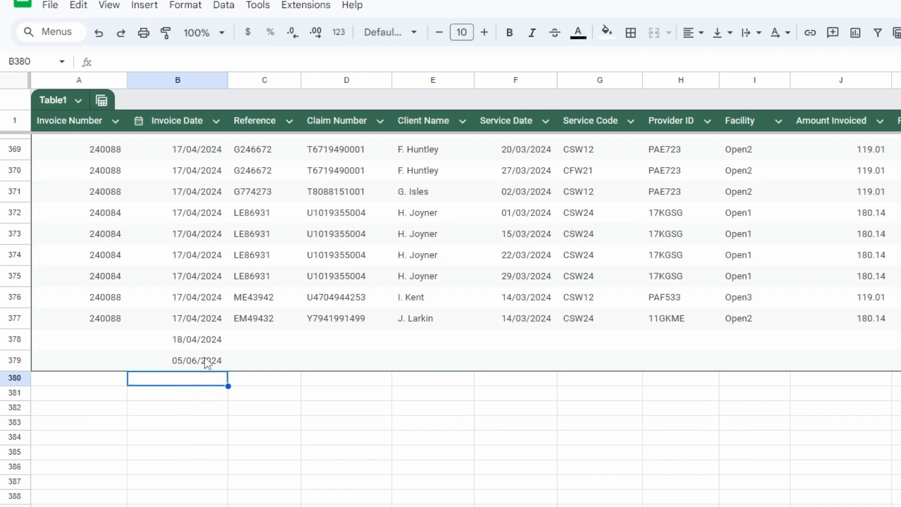
pyautogui.doubleClick(209, 377)
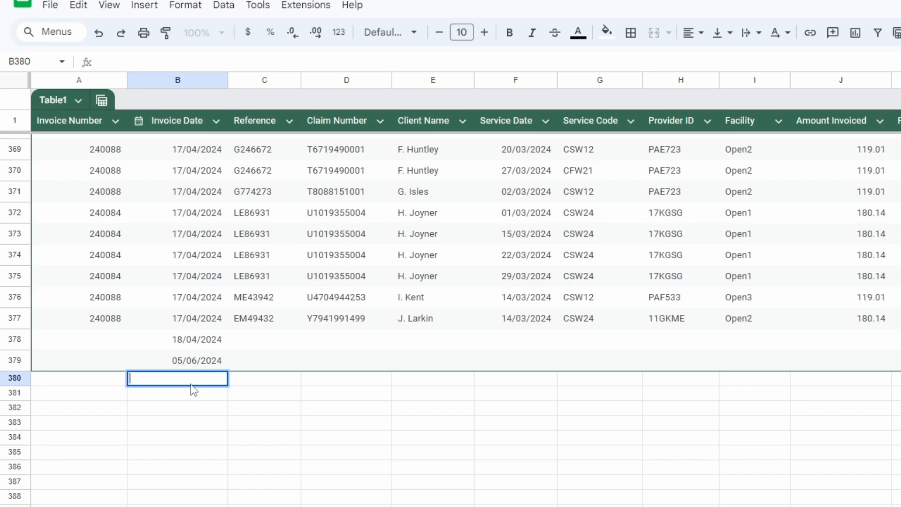
pyautogui.press('Escape')
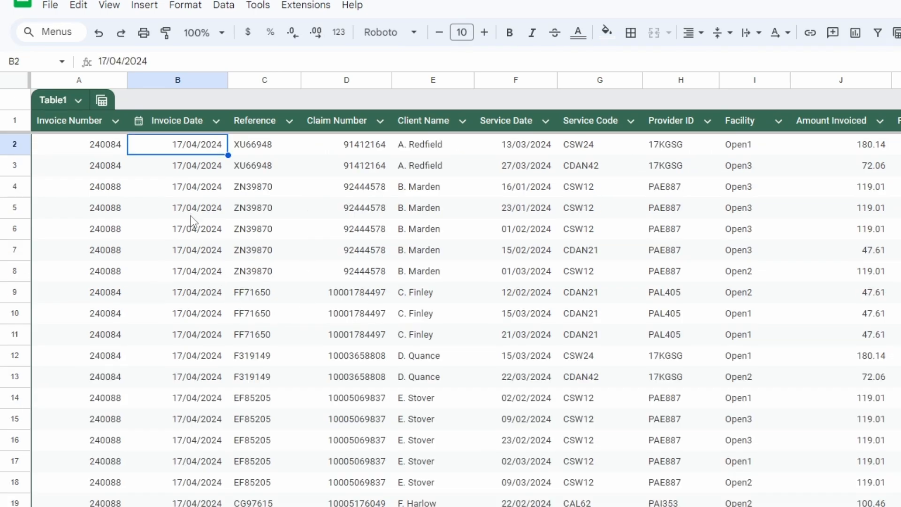
# Turn on placeholders for the Invoice Date column and check the last rows of the table.
pyautogui.click(216, 121)
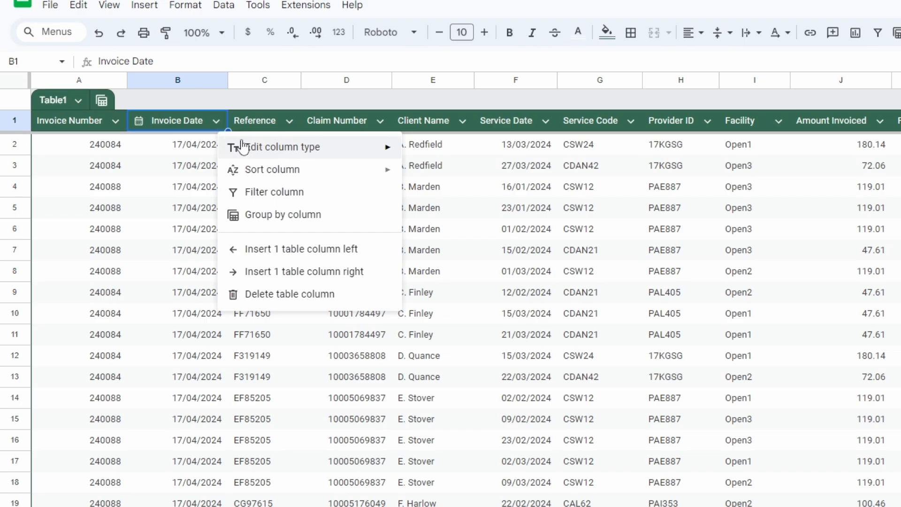
pyautogui.moveTo(238, 147)
pyautogui.click(499, 324)
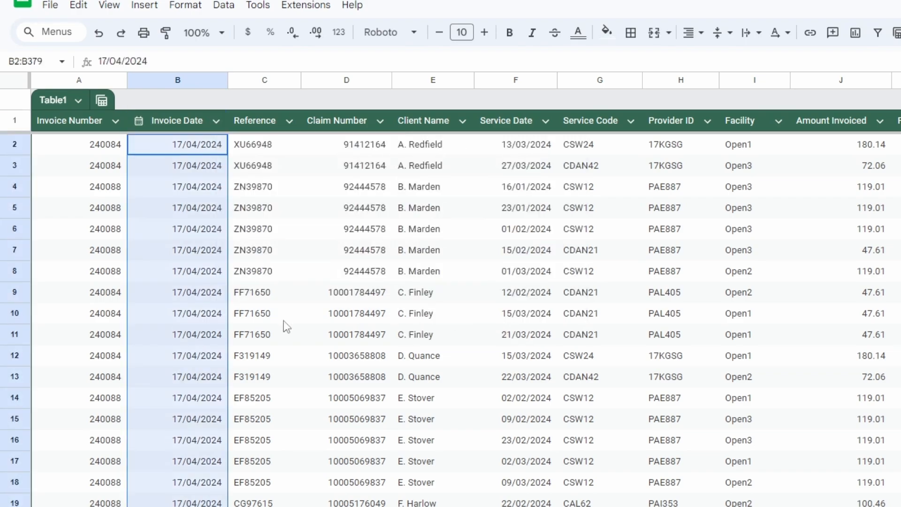
pyautogui.click(152, 343)
pyautogui.click(120, 343)
pyautogui.hotkey('ctrl', 'Down')
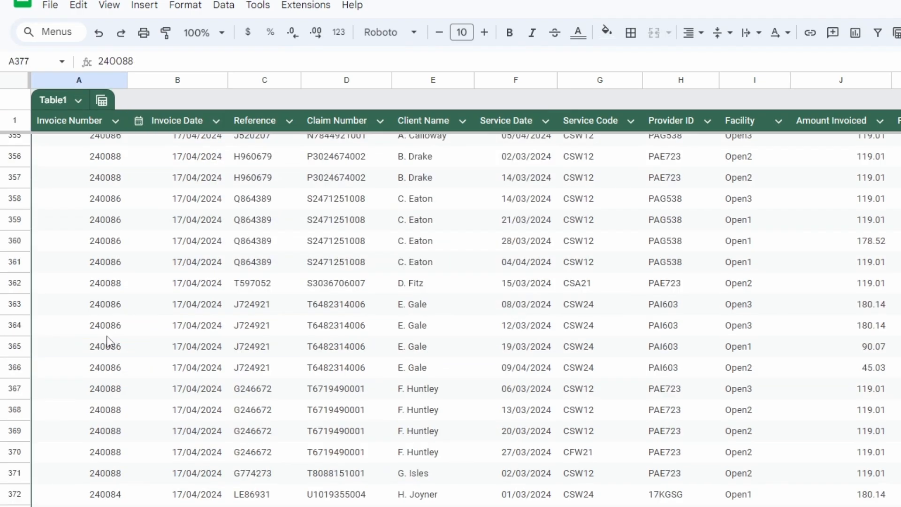
pyautogui.scroll(-5, 379, 394)
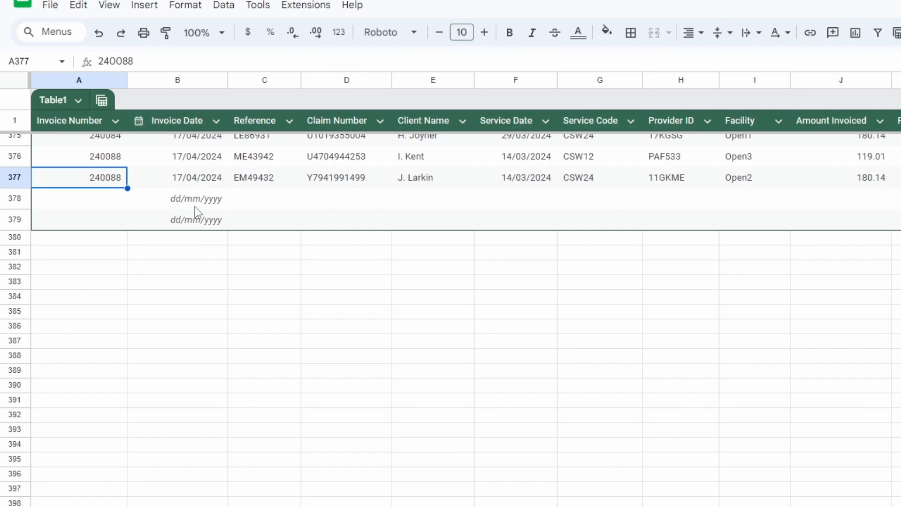
# Set the column type of the Service Date column to Date.
pyautogui.scroll(20, 199, 209)
pyautogui.click(545, 121)
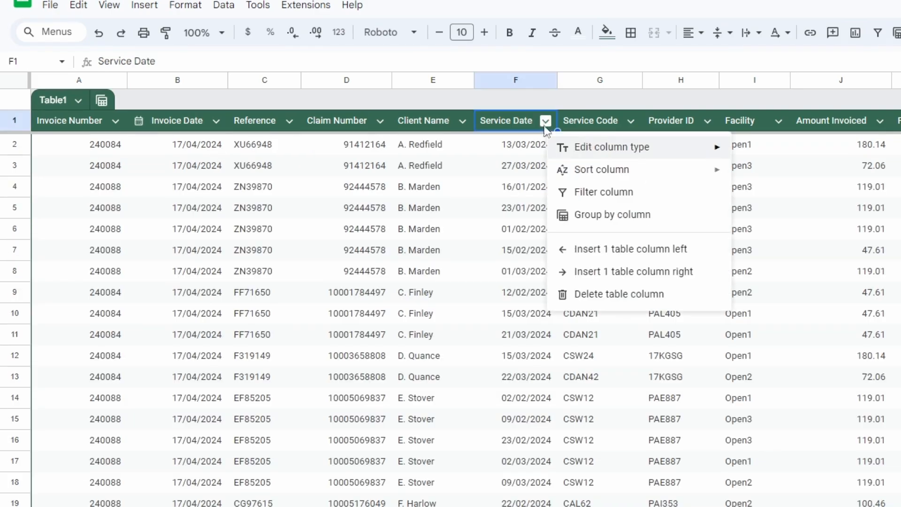
pyautogui.moveTo(695, 147)
pyautogui.click(767, 195)
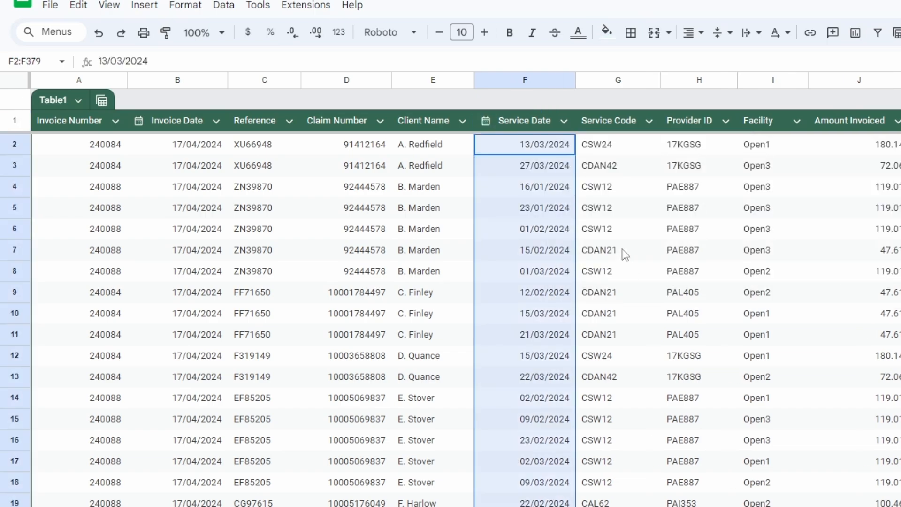
pyautogui.click(528, 209)
# Set the Client Name column type to Dropdown and view the available options in cell E378.
pyautogui.click(432, 149)
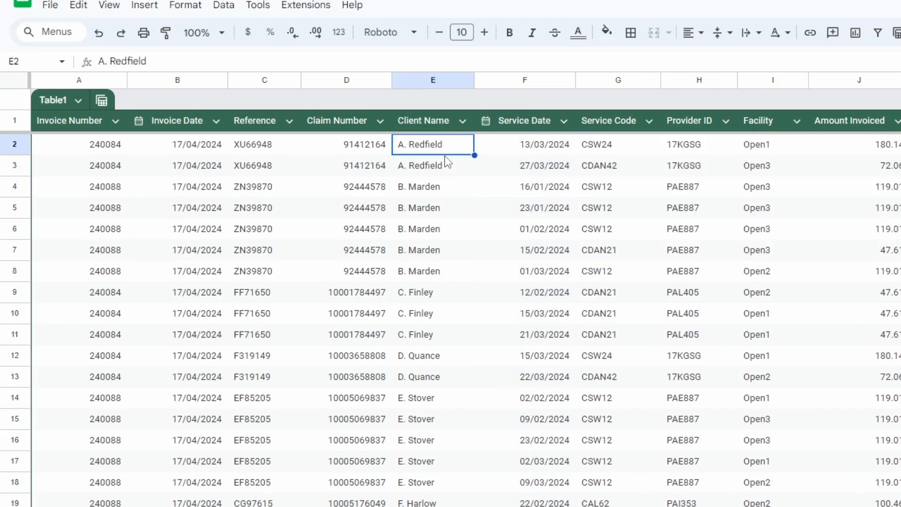
pyautogui.click(463, 121)
pyautogui.moveTo(529, 149)
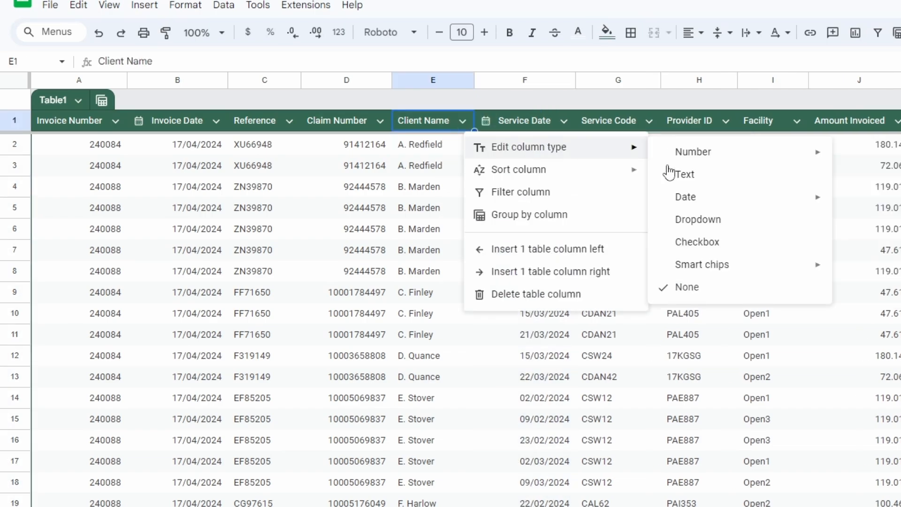
pyautogui.click(728, 224)
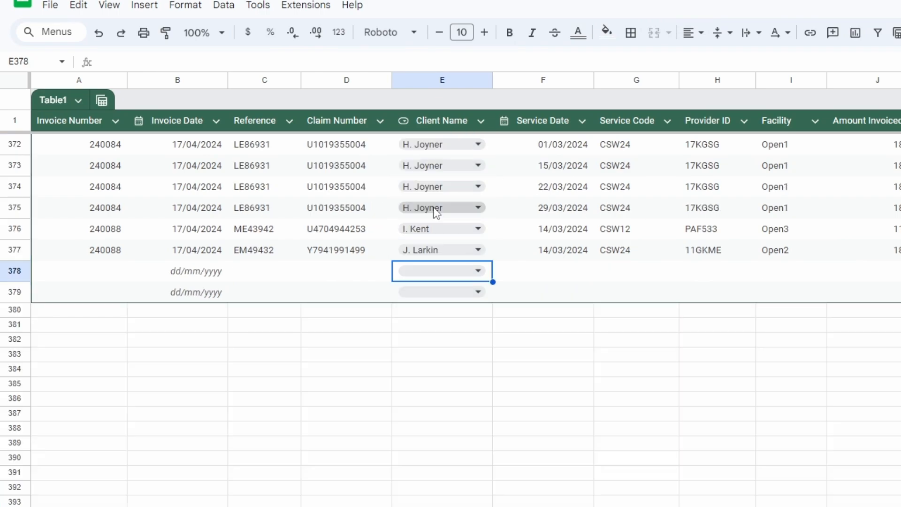
pyautogui.click(444, 271)
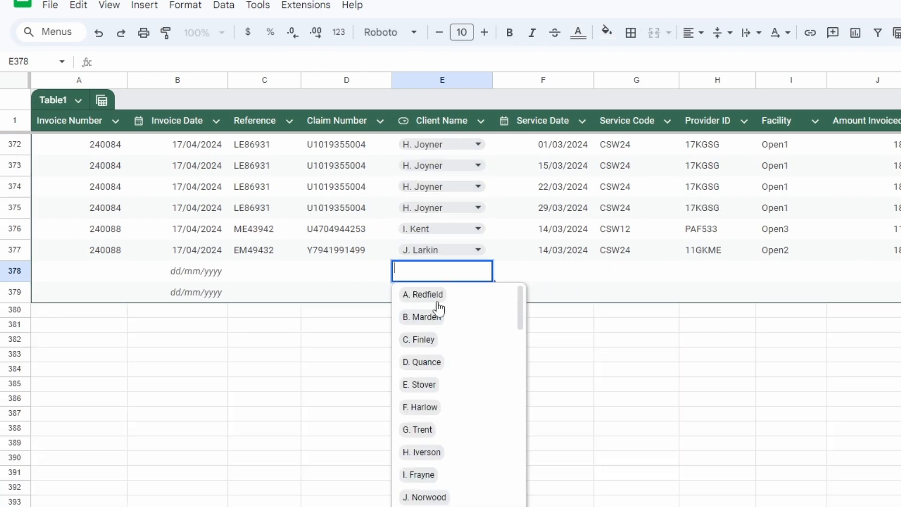
pyautogui.press('Escape')
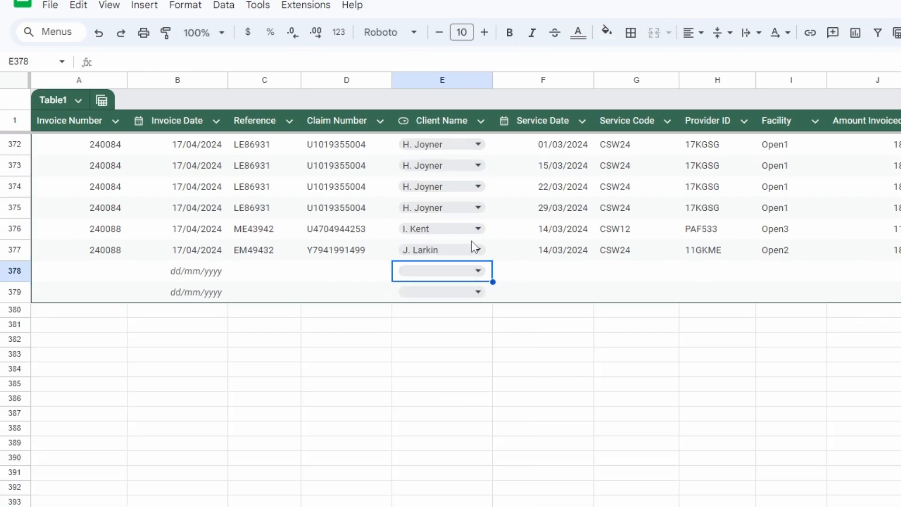
# Add a new client's name as another item to the Client Name dropdown rule and save the rule.
pyautogui.click(473, 272)
pyautogui.scroll(-10, 462, 470)
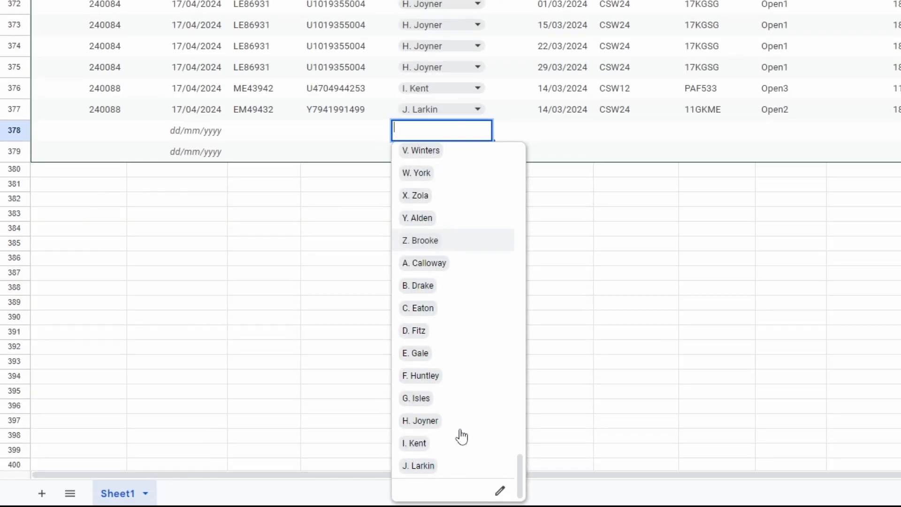
pyautogui.click(500, 493)
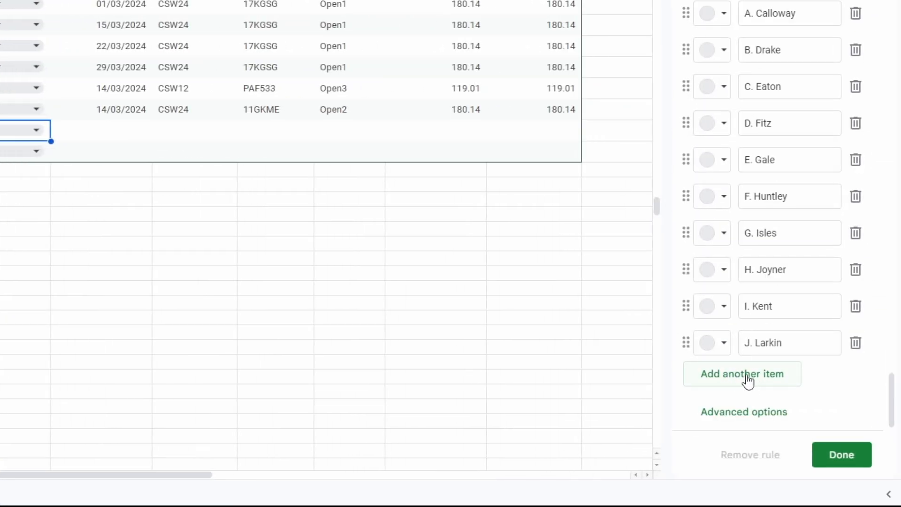
pyautogui.click(739, 376)
pyautogui.write('I. Ali')
pyautogui.click(842, 455)
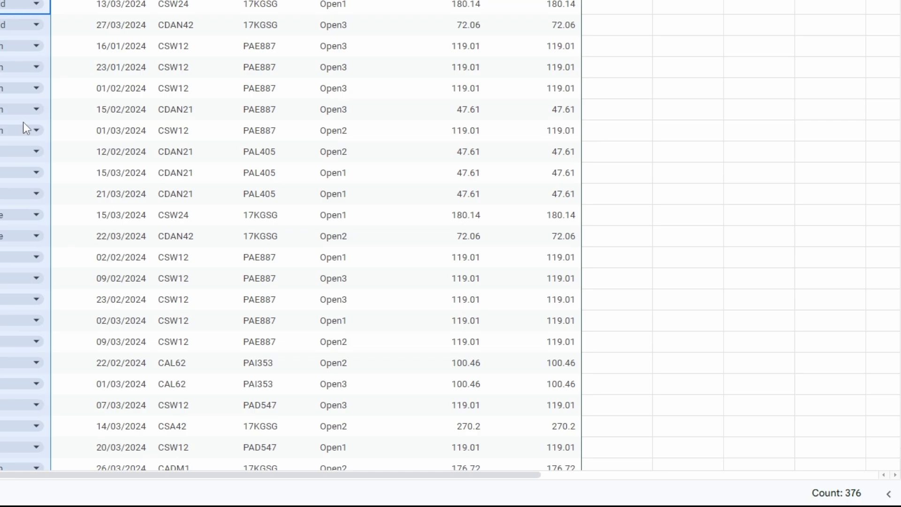
# Check the end of the Client Name dropdown list in cell E378 for the added client.
pyautogui.scroll(-20, 24, 126)
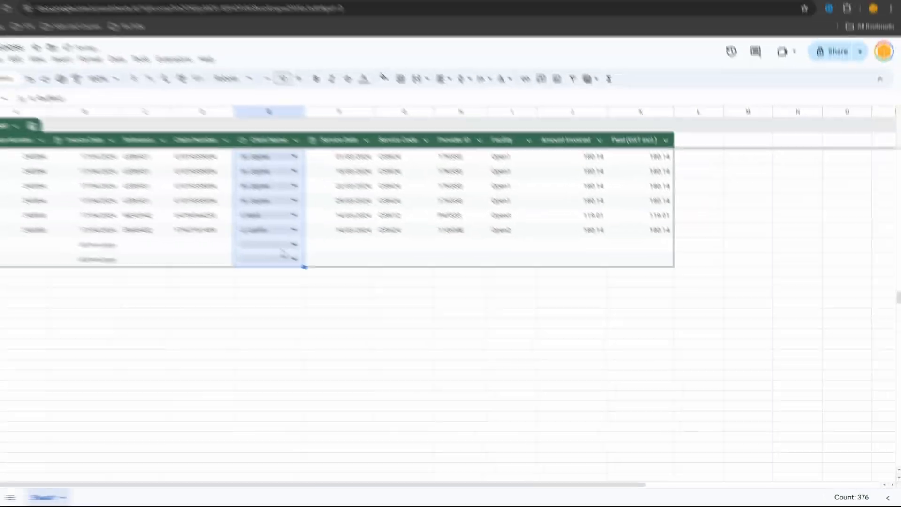
pyautogui.click(36, 130)
pyautogui.scroll(-10, 310, 385)
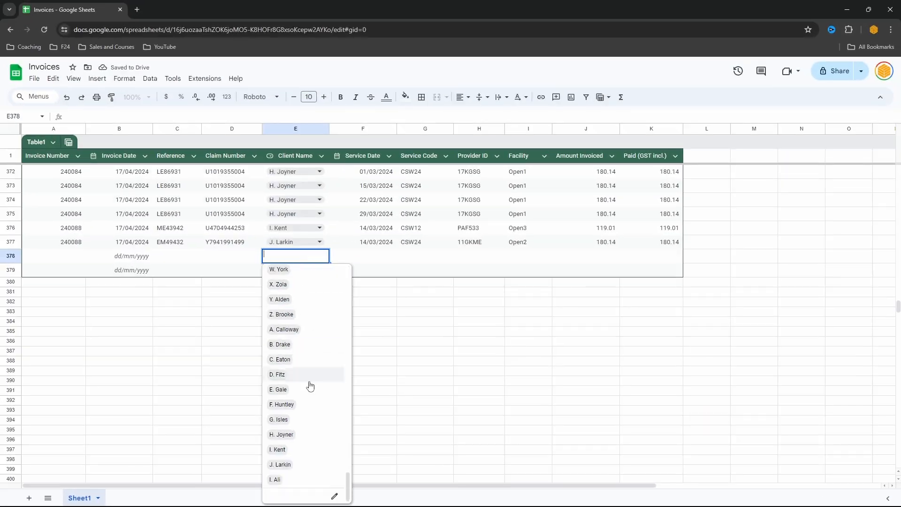
# Choose the newly added client from the Client Name dropdown in cell E378 and return to the column's header.
pyautogui.click(278, 480)
pyautogui.hotkey('ctrl', 'Up')
# Try the People smart chip as the Client Name column type and inspect how cell E2 responds.
pyautogui.click(321, 156)
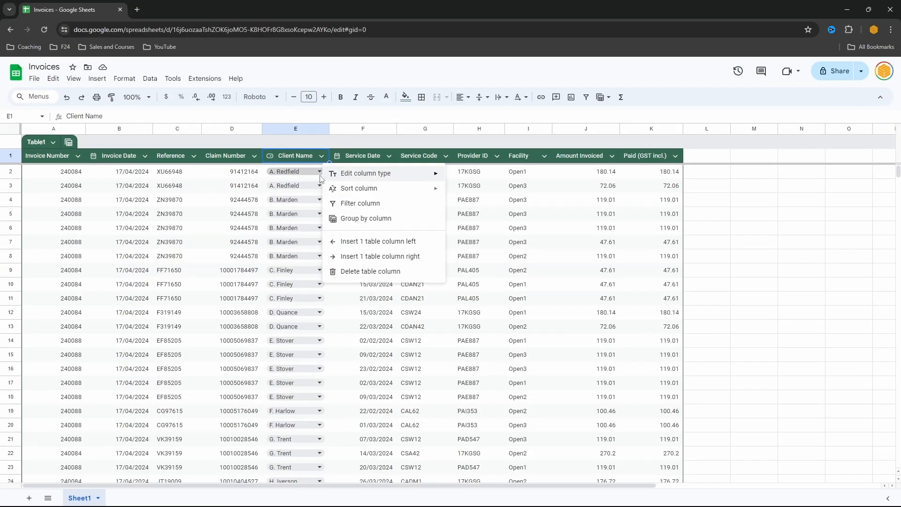
pyautogui.moveTo(366, 174)
pyautogui.moveTo(507, 256)
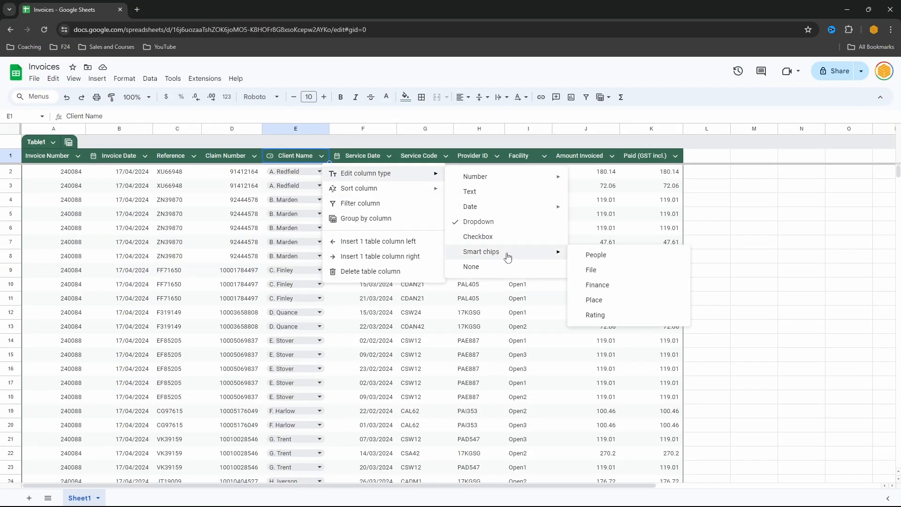
pyautogui.click(627, 259)
pyautogui.click(292, 173)
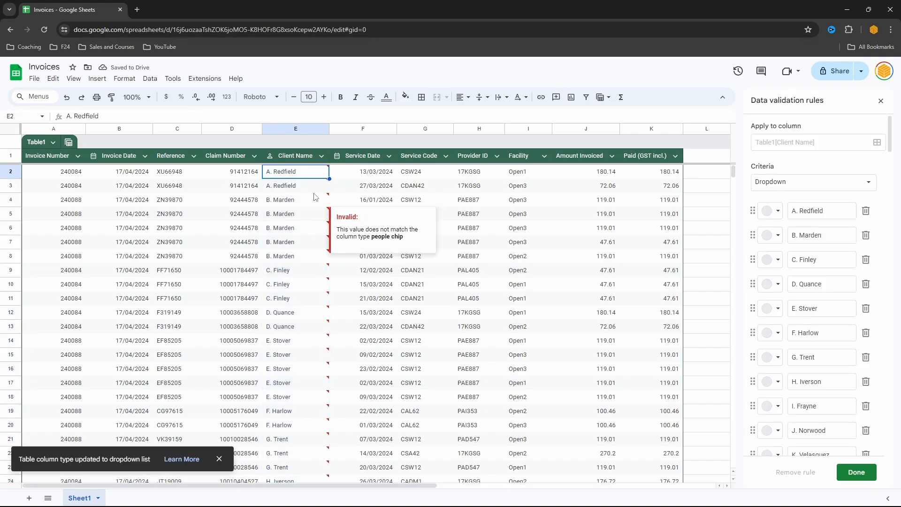
# Set the Client Name column type to Dropdown, choose the Arrow display style in the advanced options, and save the rule.
pyautogui.click(322, 156)
pyautogui.moveTo(413, 173)
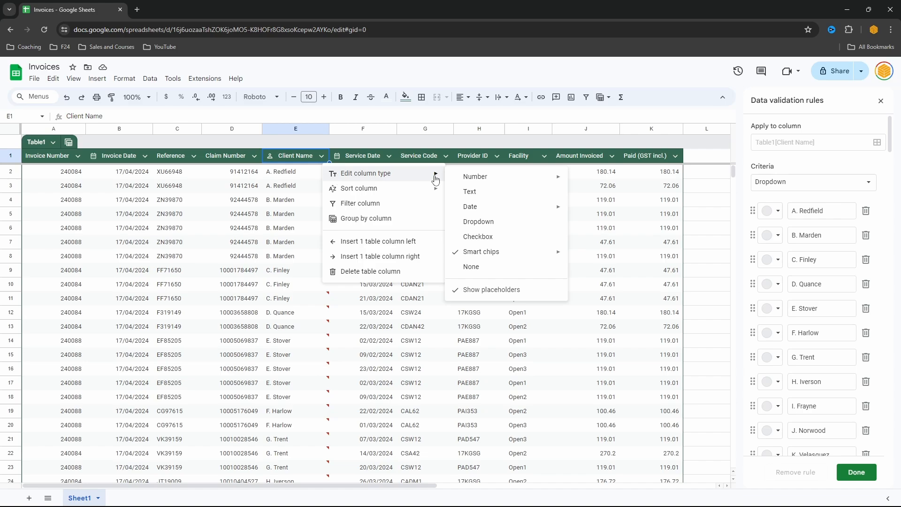
pyautogui.click(488, 223)
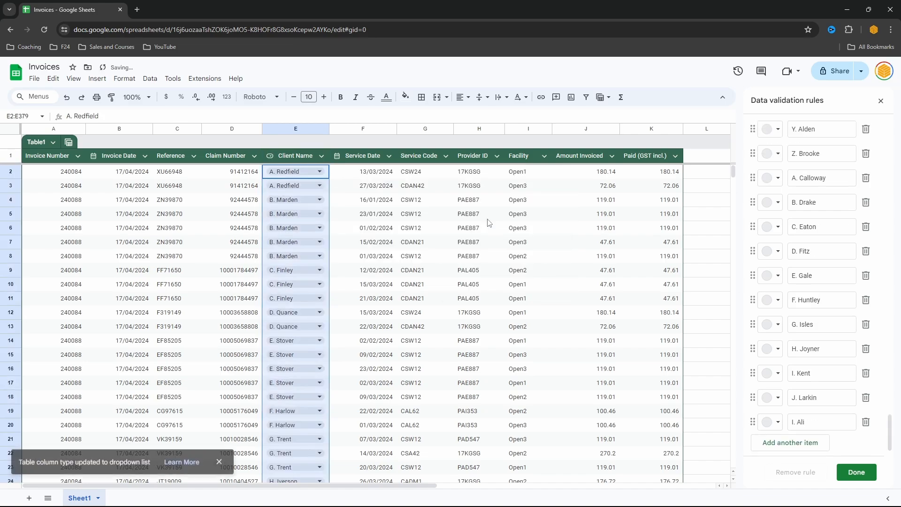
pyautogui.scroll(-2, 829, 295)
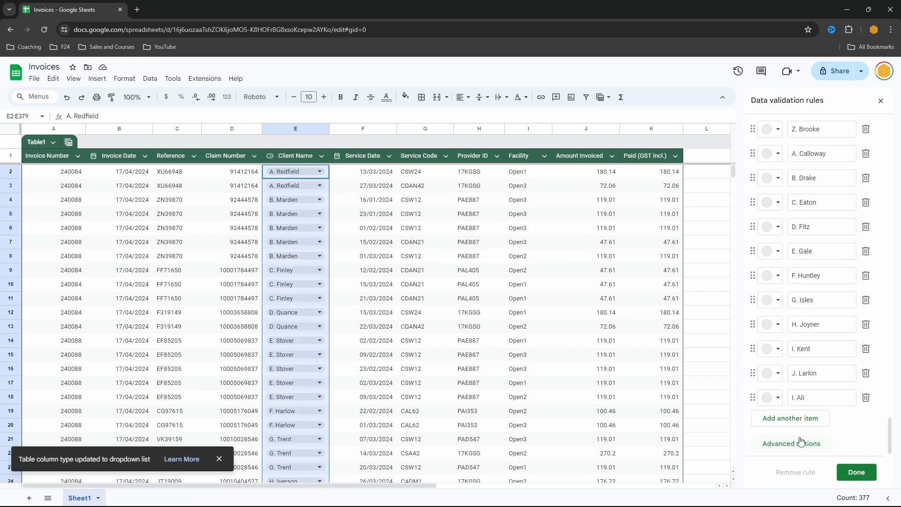
pyautogui.scroll(-3, 829, 296)
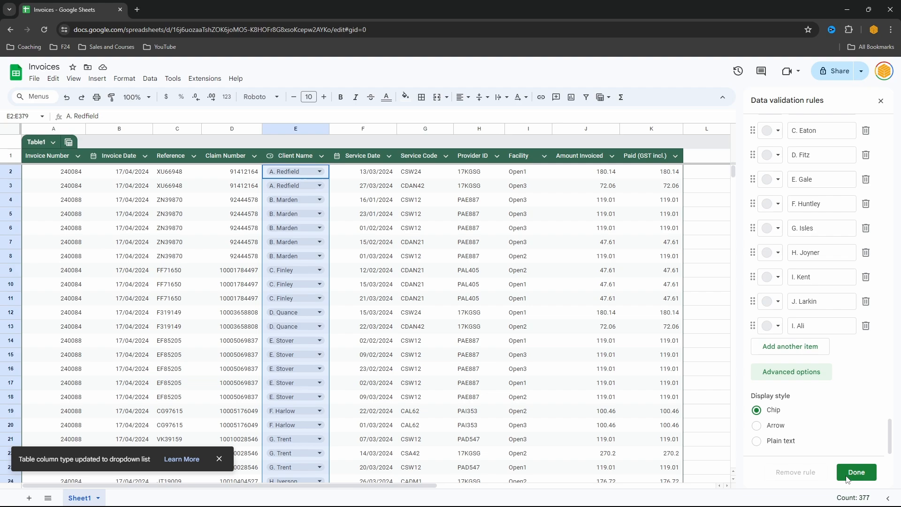
pyautogui.click(770, 426)
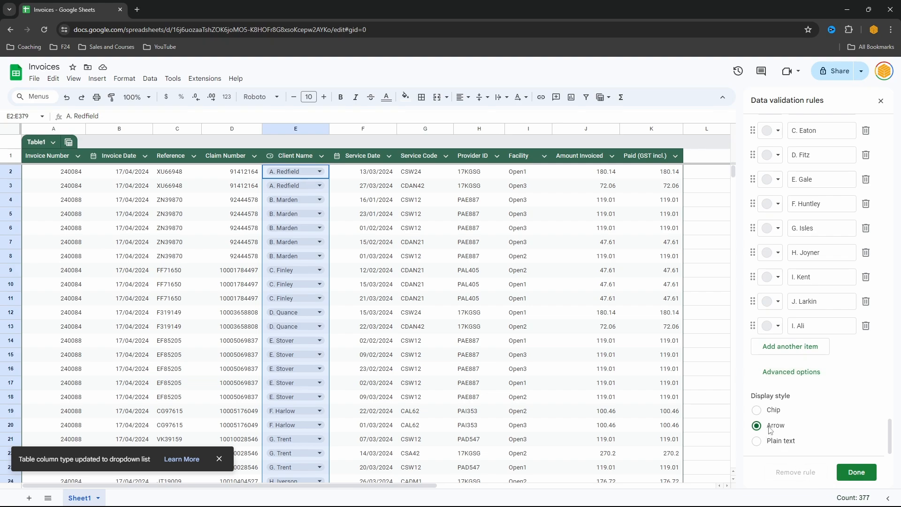
pyautogui.click(857, 472)
pyautogui.click(304, 169)
# Set the column type of the Client Name column to Text.
pyautogui.click(322, 156)
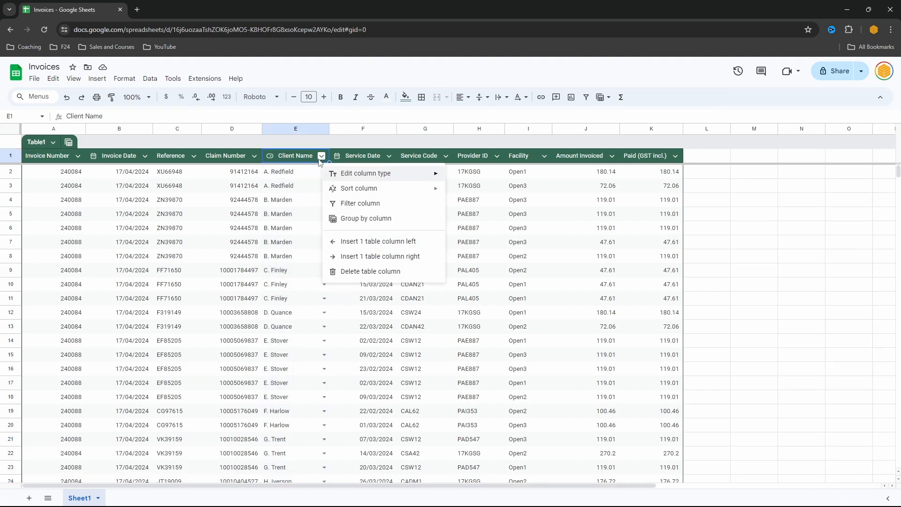
pyautogui.moveTo(397, 176)
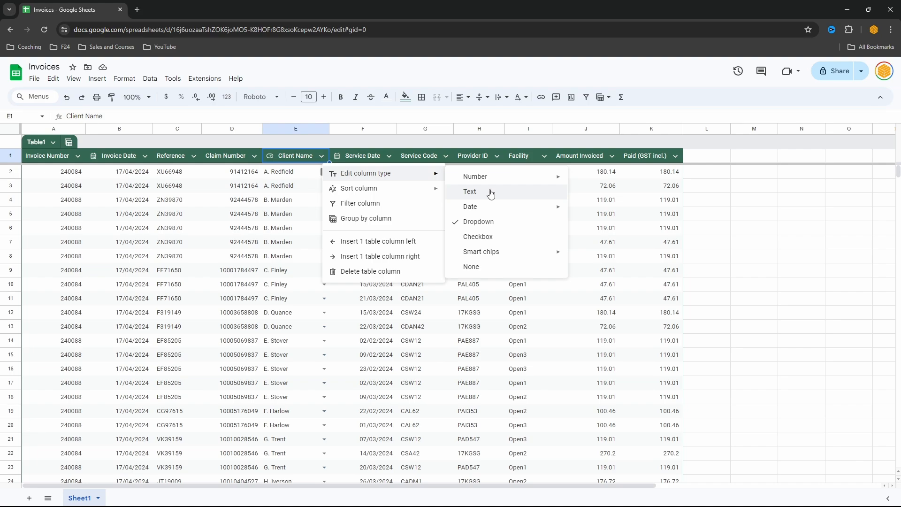
pyautogui.click(490, 194)
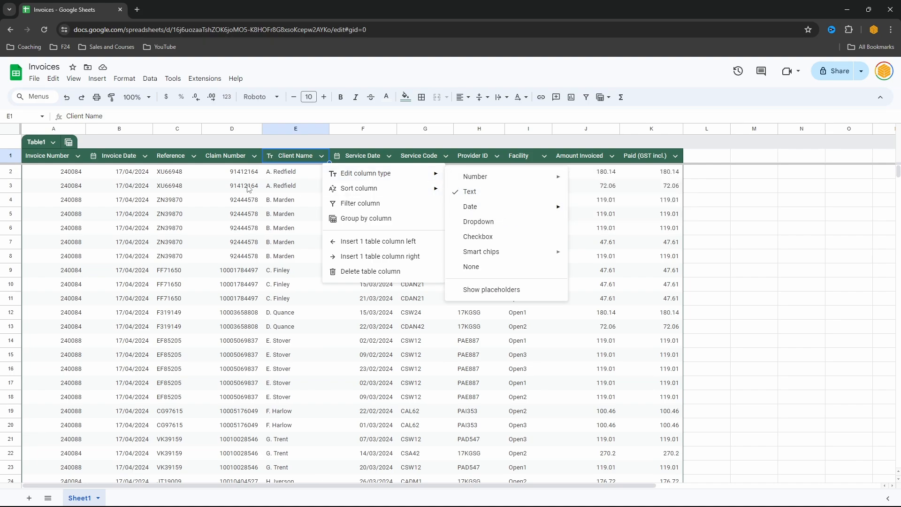
pyautogui.click(272, 175)
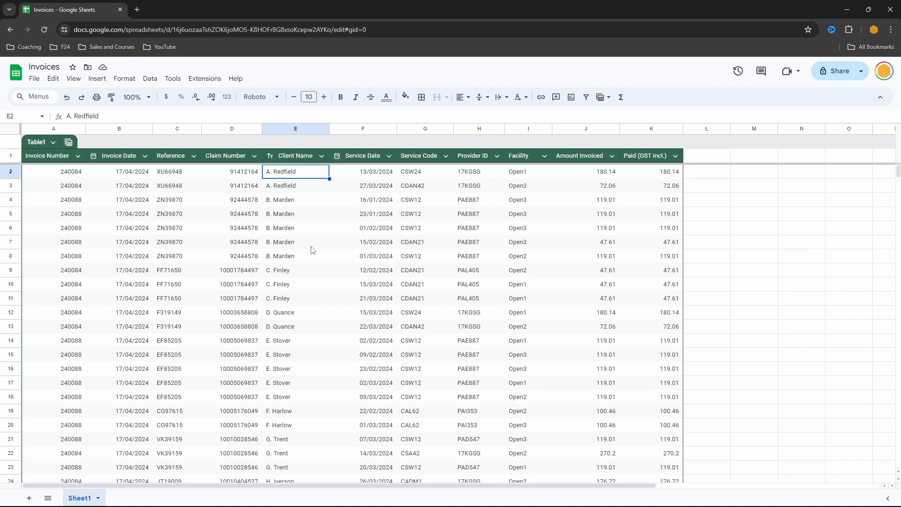
pyautogui.click(321, 155)
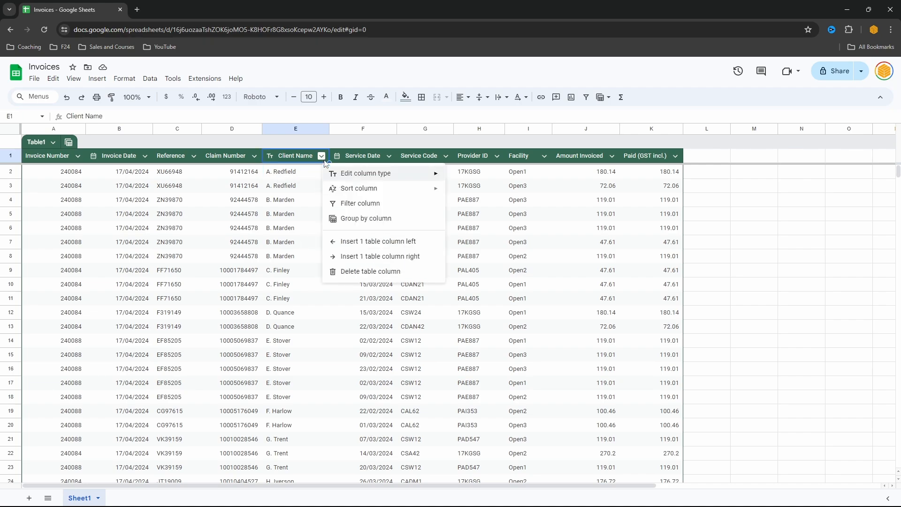
pyautogui.moveTo(353, 174)
pyautogui.click(300, 171)
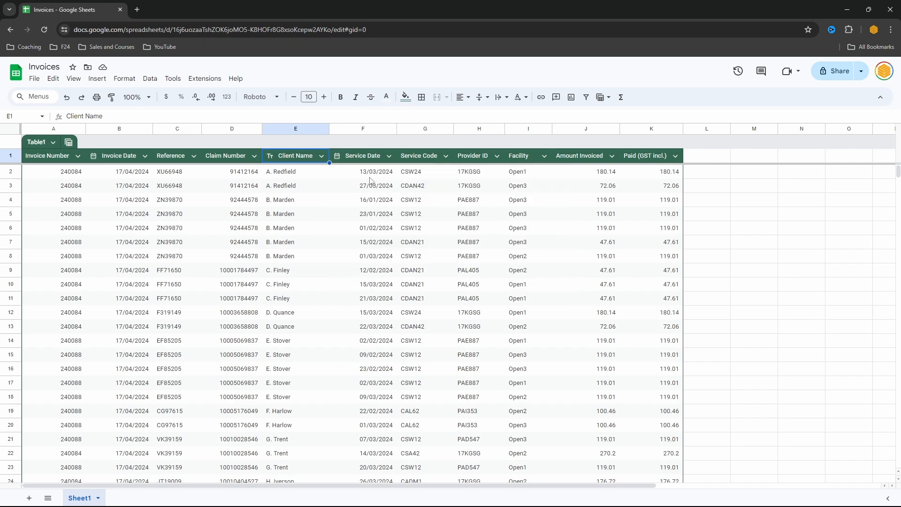
# Set the column type of the Service Code column to Dropdown.
pyautogui.click(445, 156)
pyautogui.moveTo(486, 174)
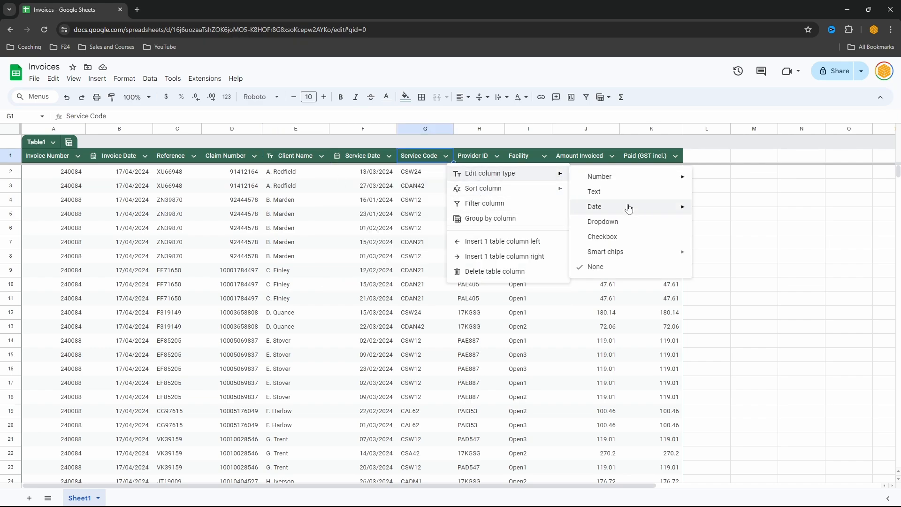
pyautogui.click(614, 221)
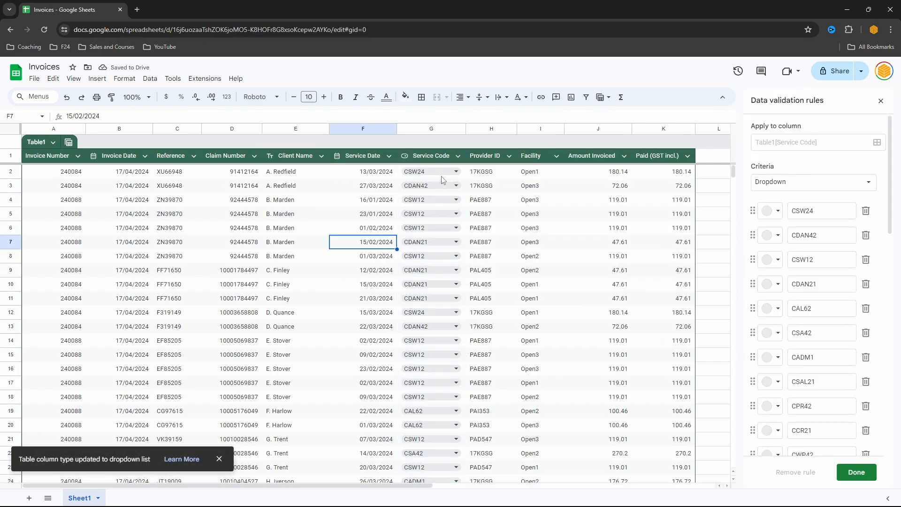
# Colour the Service Code dropdown items: light red for CSW24, light orange for CDAN42 and light yellow for CSW12.
pyautogui.click(773, 211)
pyautogui.click(791, 250)
pyautogui.click(769, 238)
pyautogui.click(806, 271)
pyautogui.click(770, 261)
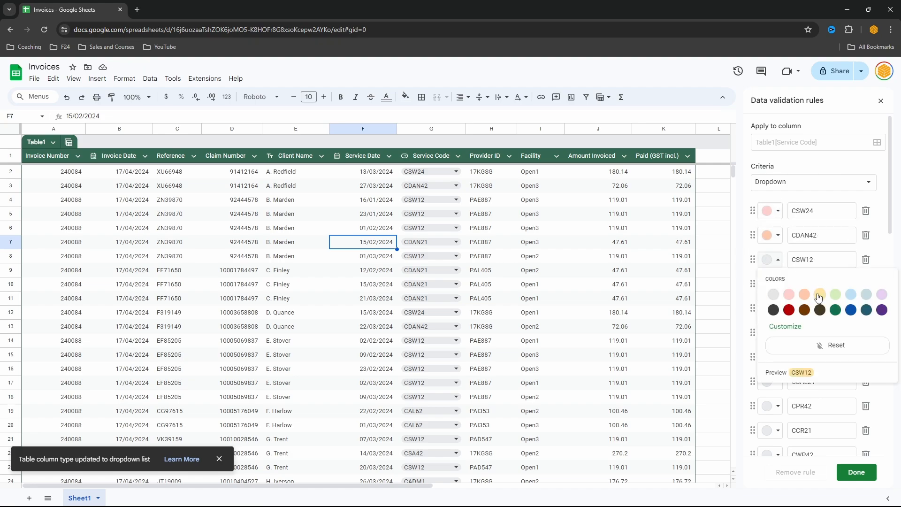
pyautogui.click(821, 296)
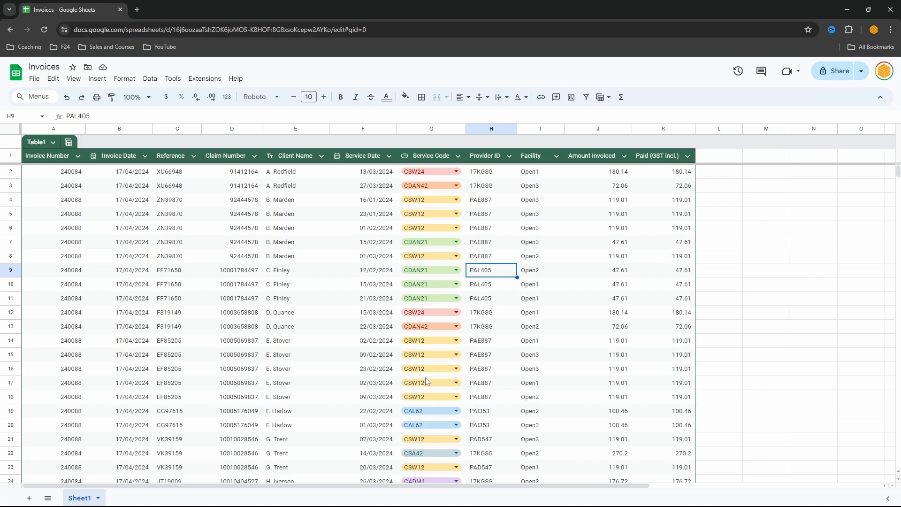
# Set the Provider ID and Facility column types to Dropdown with colour-coded items.
pyautogui.click(510, 156)
pyautogui.moveTo(563, 173)
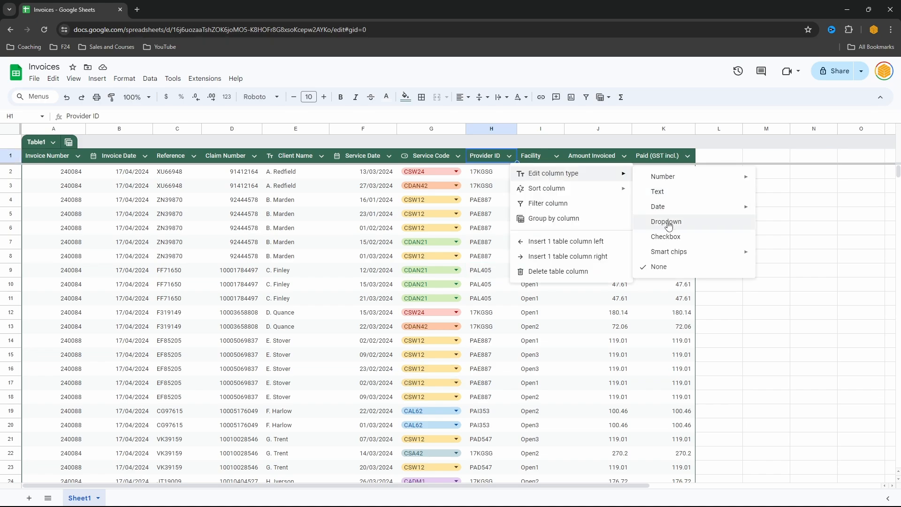
pyautogui.click(608, 223)
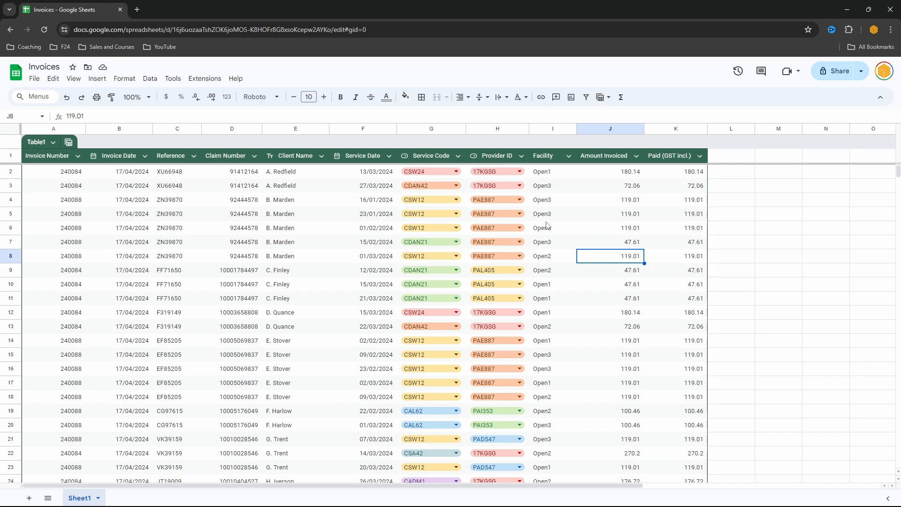
pyautogui.click(615, 172)
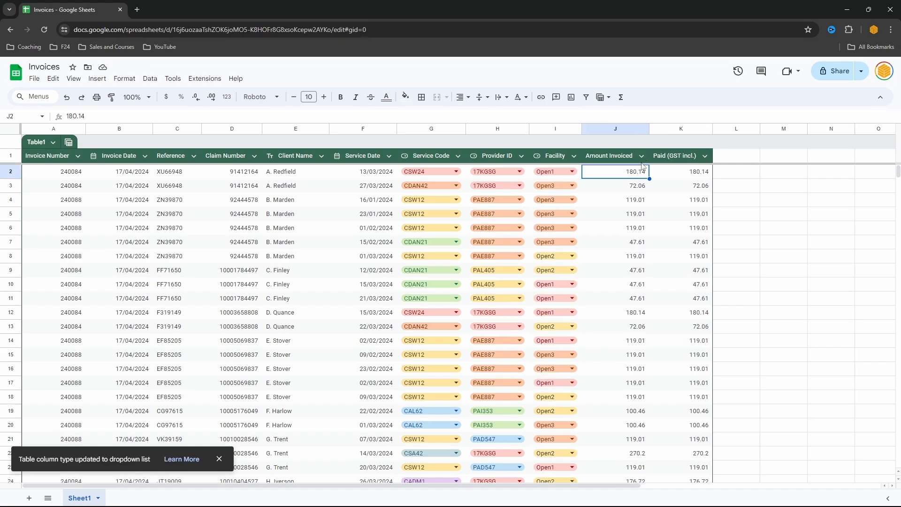
# Set the column type of the Amount Invoiced and Paid (GST incl.) columns to Currency.
pyautogui.click(641, 155)
pyautogui.moveTo(695, 174)
pyautogui.moveTo(791, 177)
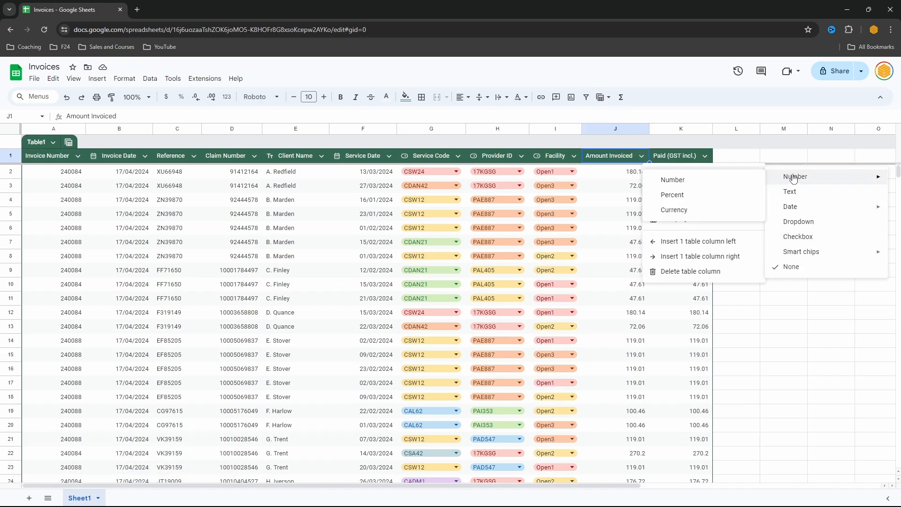
pyautogui.click(703, 209)
pyautogui.click(716, 156)
pyautogui.moveTo(677, 177)
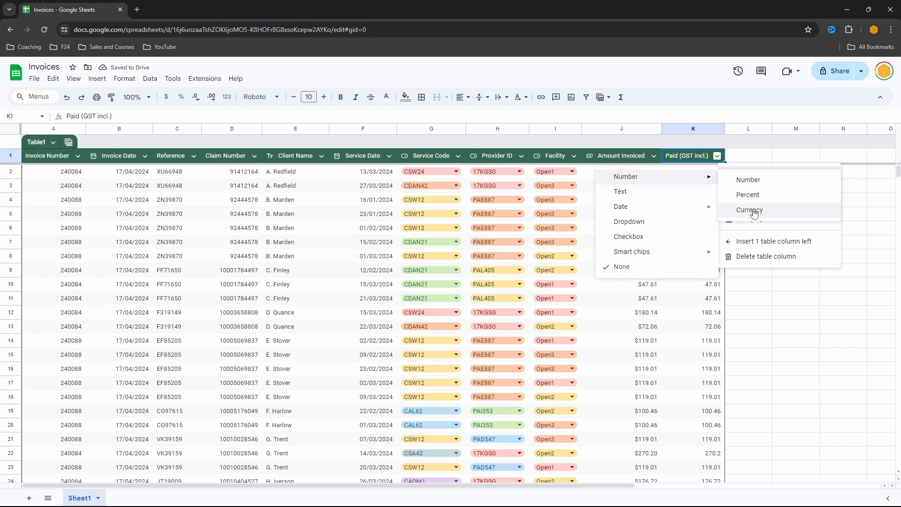
pyautogui.click(751, 209)
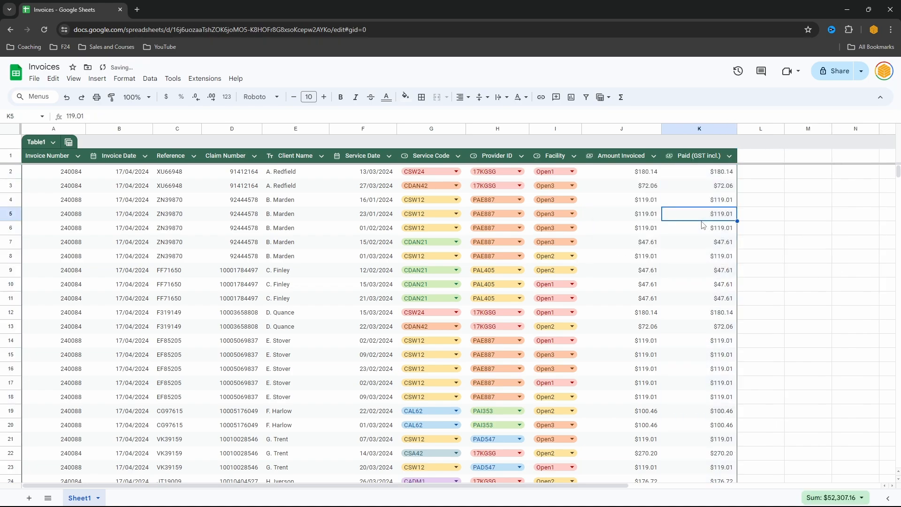
# Set the Reference column type to Text and the Invoice Number and Claim Number column types to Number.
pyautogui.click(194, 156)
pyautogui.moveTo(304, 175)
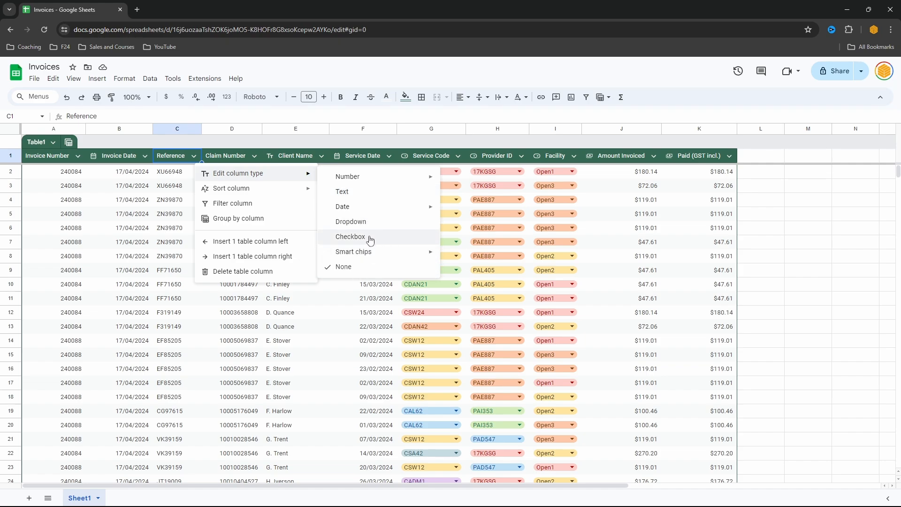
pyautogui.moveTo(378, 207)
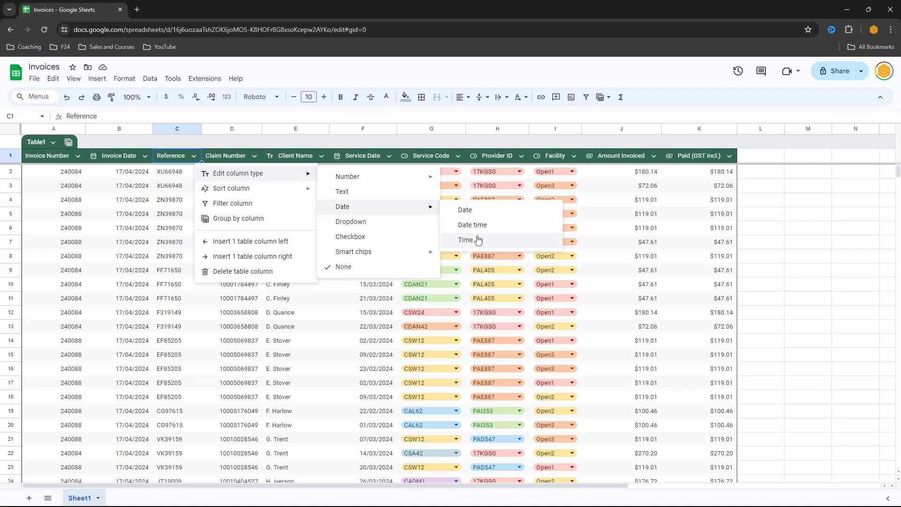
pyautogui.moveTo(403, 182)
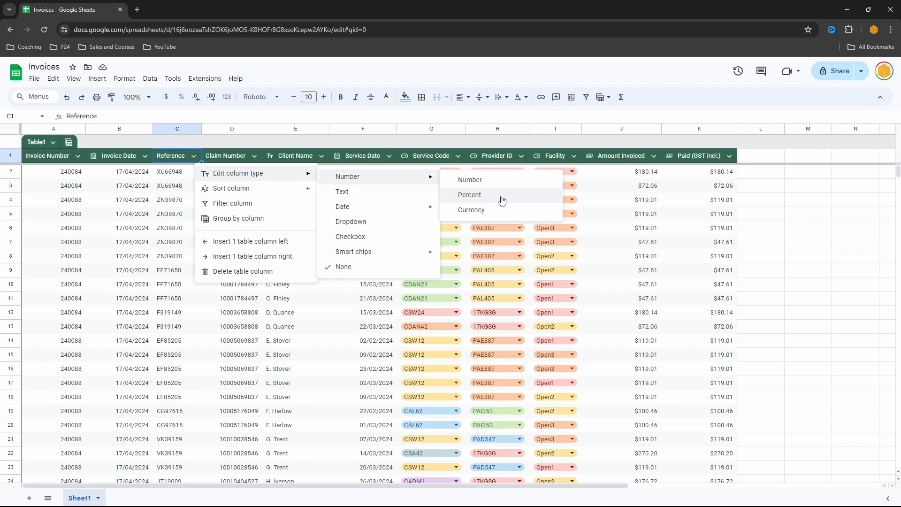
pyautogui.moveTo(381, 257)
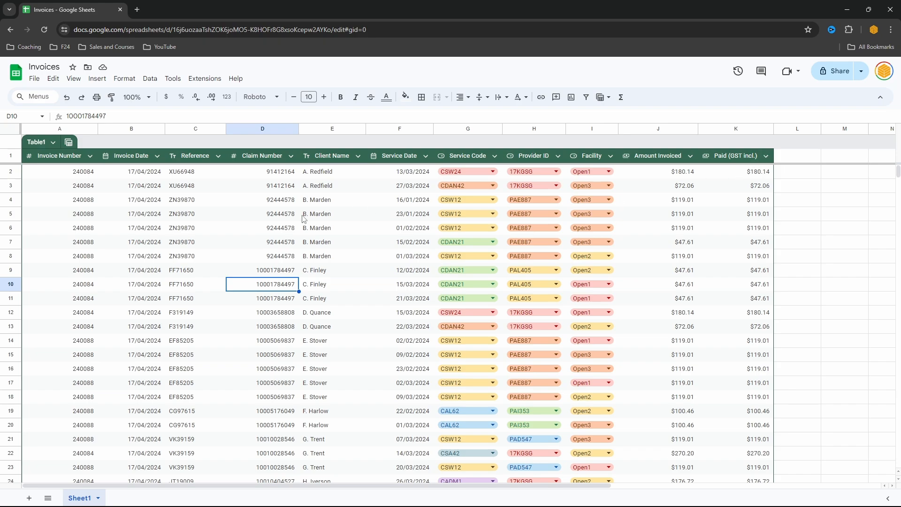
pyautogui.moveTo(56, 155); pyautogui.dragTo(751, 156)
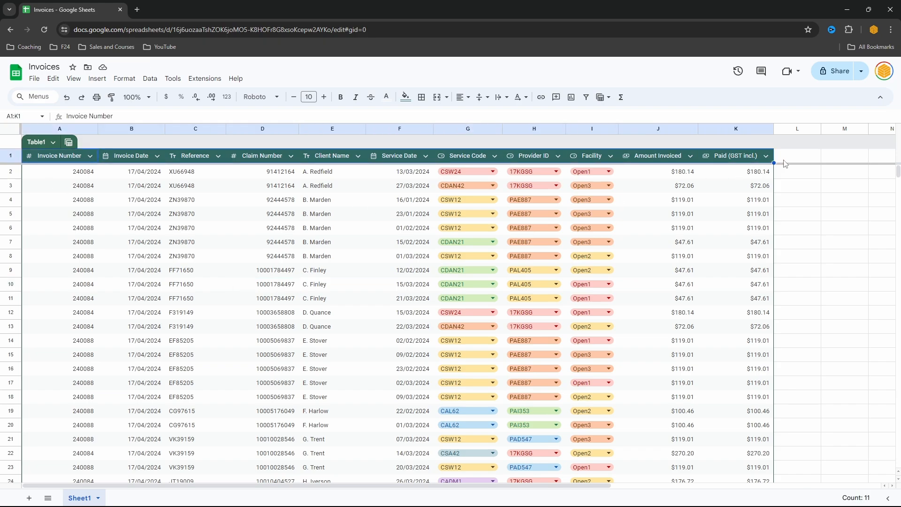
# Show placeholders in the Paid (GST incl.) column and check the empty rows at the end of the table.
pyautogui.click(766, 156)
pyautogui.moveTo(816, 174)
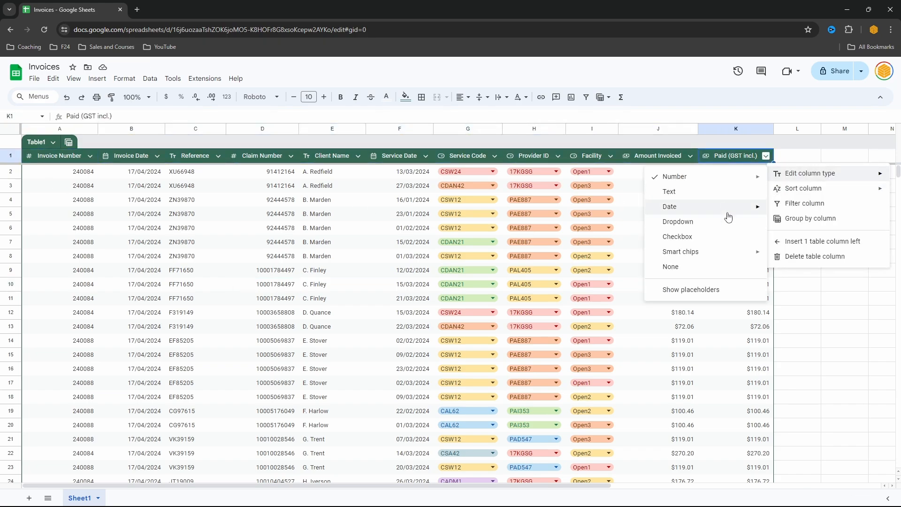
pyautogui.click(713, 289)
pyautogui.moveTo(897, 173); pyautogui.dragTo(876, 321)
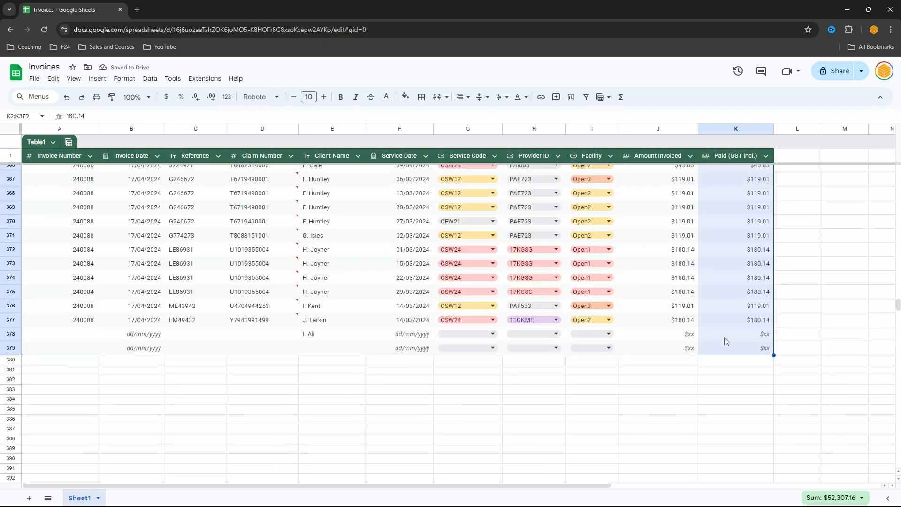
# Show placeholders in the Reference and Claim Number columns and check the table's last rows.
pyautogui.click(218, 156)
pyautogui.moveTo(263, 174)
pyautogui.click(373, 288)
pyautogui.click(292, 156)
pyautogui.moveTo(303, 176)
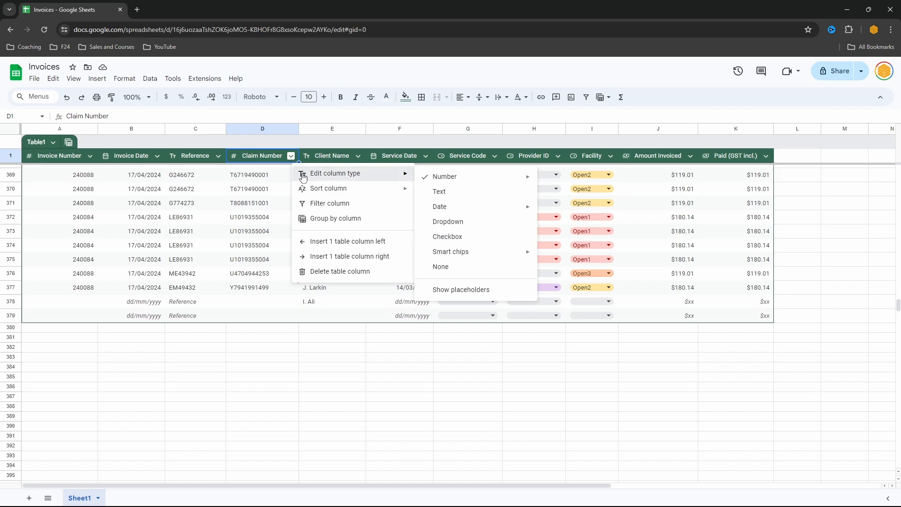
pyautogui.click(469, 294)
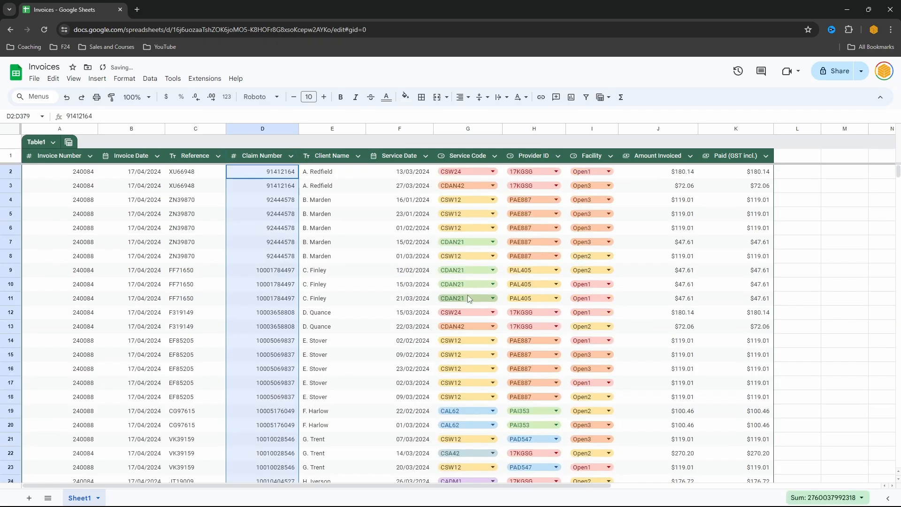
pyautogui.moveTo(898, 173); pyautogui.dragTo(898, 305)
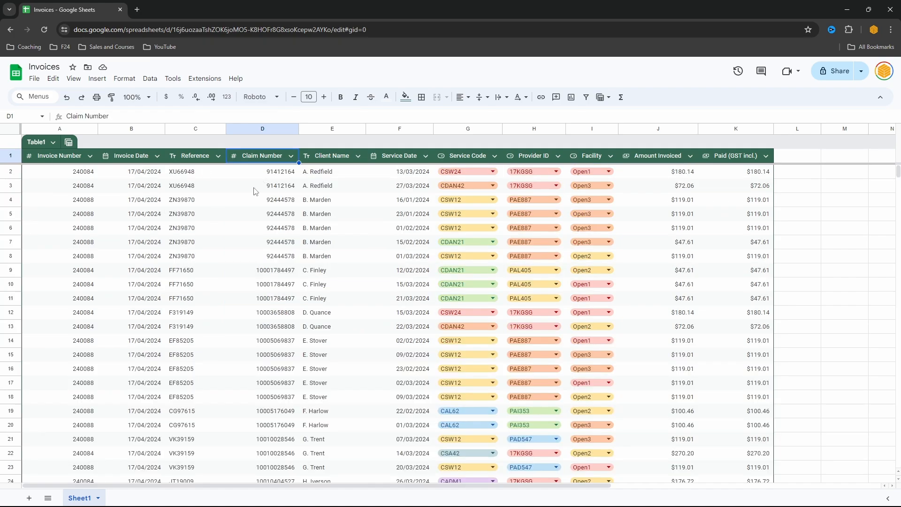
# Sort the table by the Service Code column from A to Z and look through the sorted rows.
pyautogui.click(497, 157)
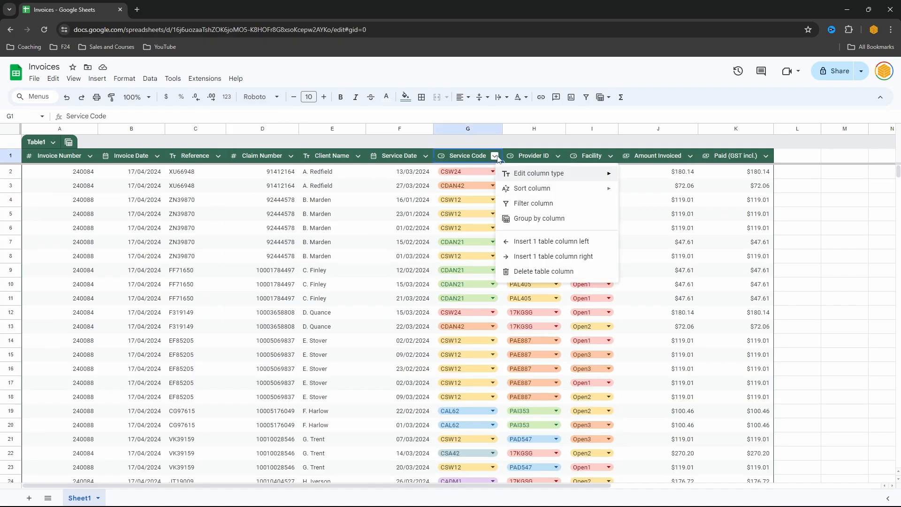
pyautogui.moveTo(545, 189)
pyautogui.click(676, 192)
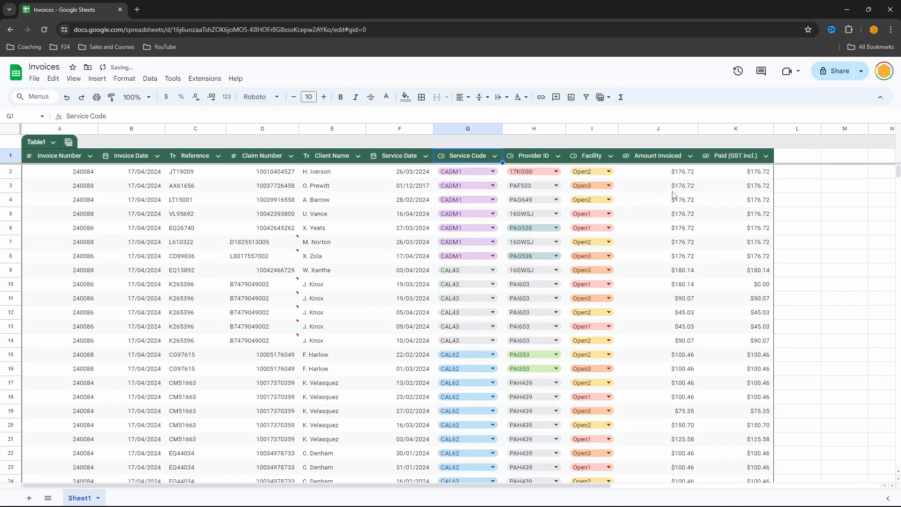
pyautogui.scroll(-10, 462, 274)
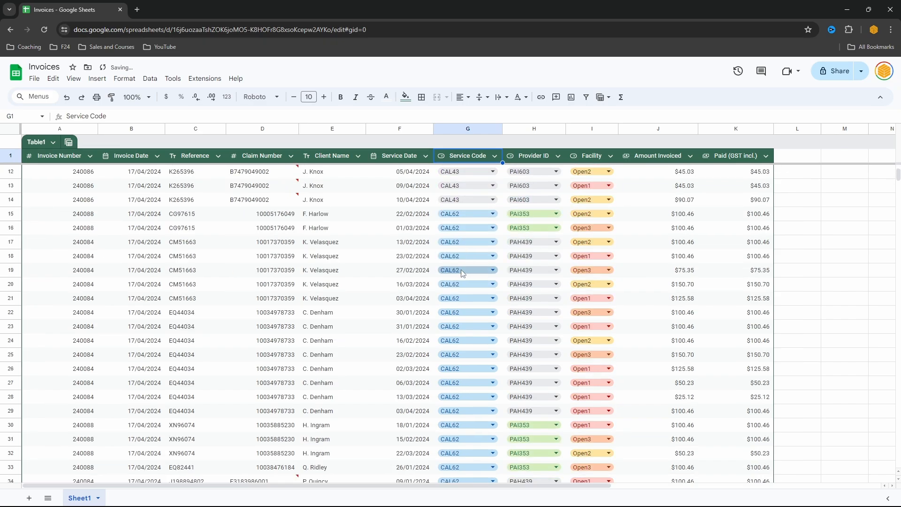
pyautogui.scroll(-5, 462, 273)
pyautogui.scroll(15, 451, 263)
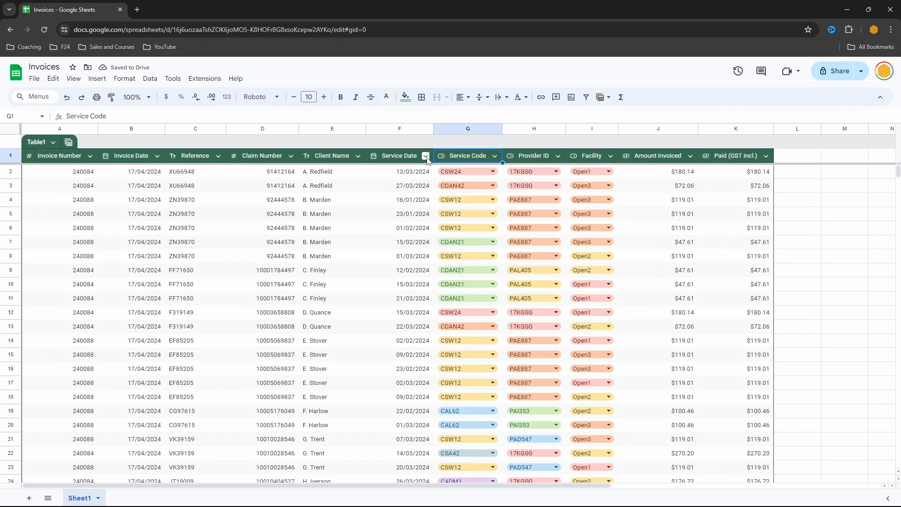
# Group the table rows by the Service Date column.
pyautogui.click(426, 157)
pyautogui.click(426, 156)
pyautogui.click(426, 156)
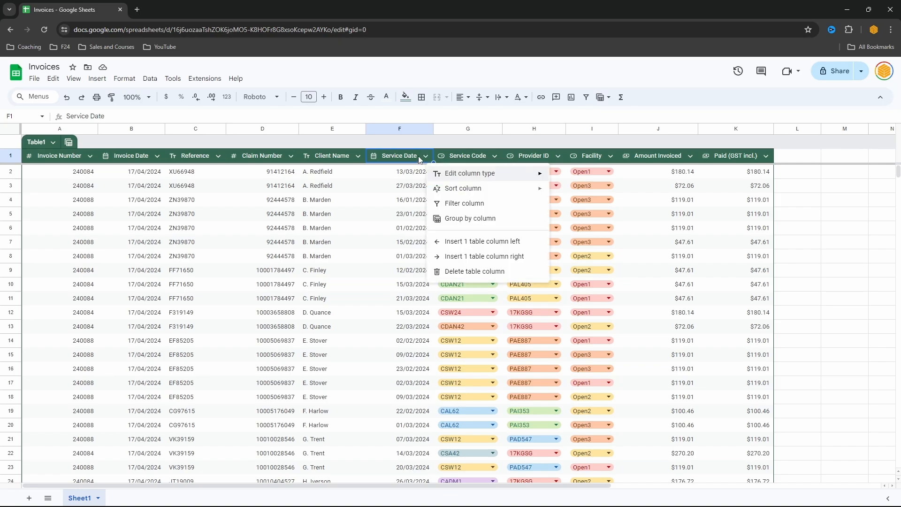
pyautogui.click(462, 219)
pyautogui.click(259, 273)
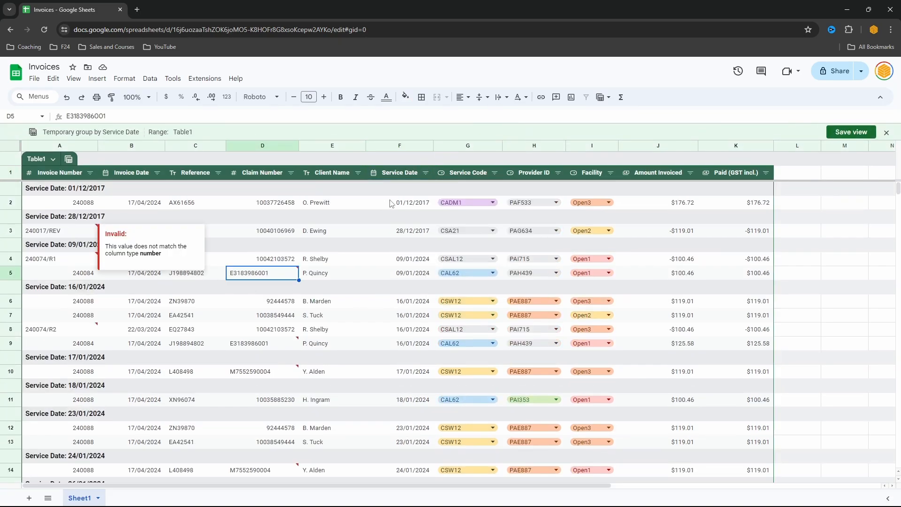
# Correct the Service Date of the first grouped record to 01/12/2024.
pyautogui.click(397, 201)
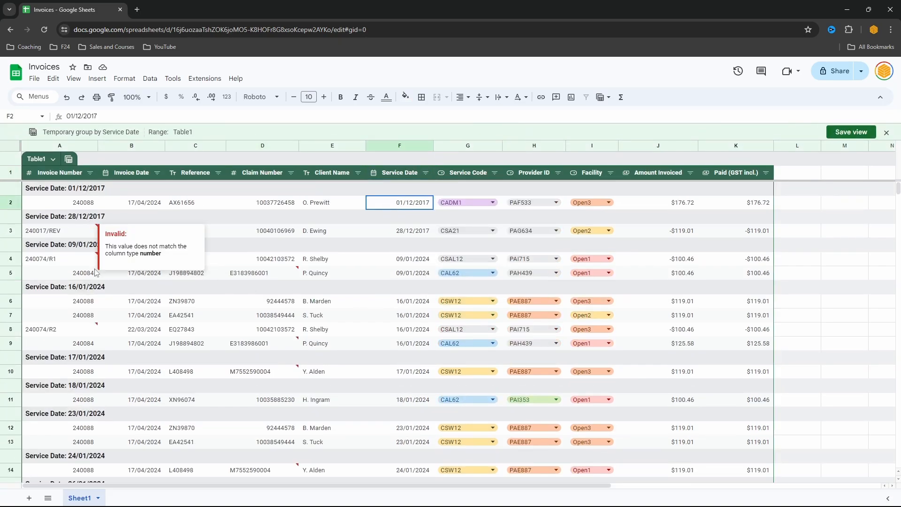
pyautogui.doubleClick(422, 207)
pyautogui.press('BackSpace')
pyautogui.press('BackSpace')
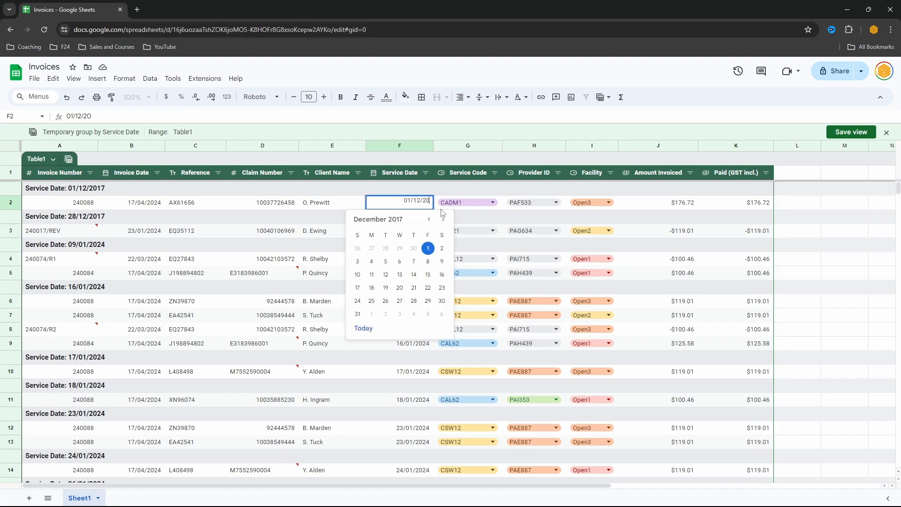
pyautogui.write('24')
pyautogui.press('Return')
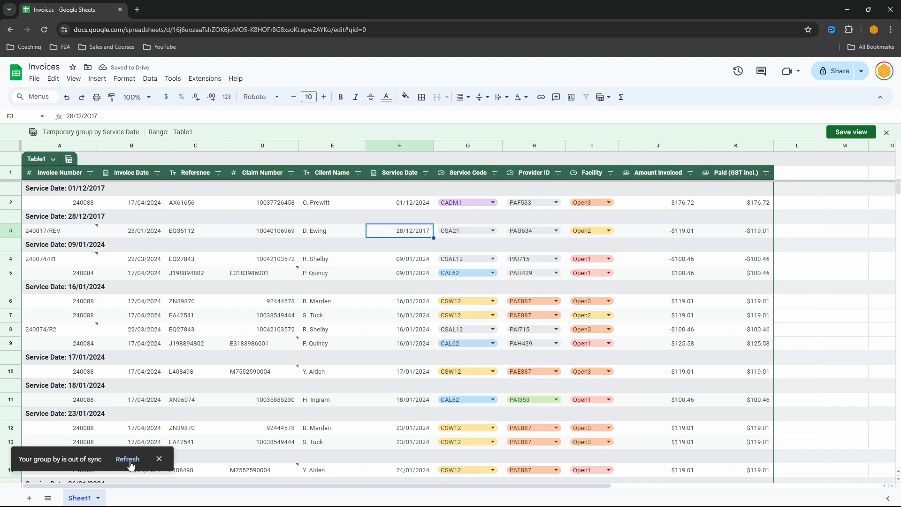
# Correct the Service Date of the second grouped record to 28/12/2024 and refresh the grouping.
pyautogui.doubleClick(421, 236)
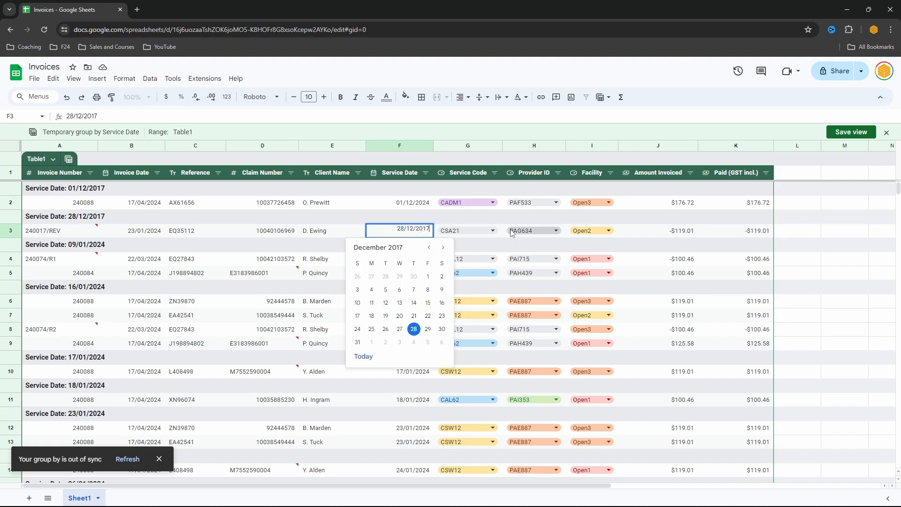
pyautogui.press('BackSpace')
pyautogui.press('BackSpace')
pyautogui.write('24')
pyautogui.press('Return')
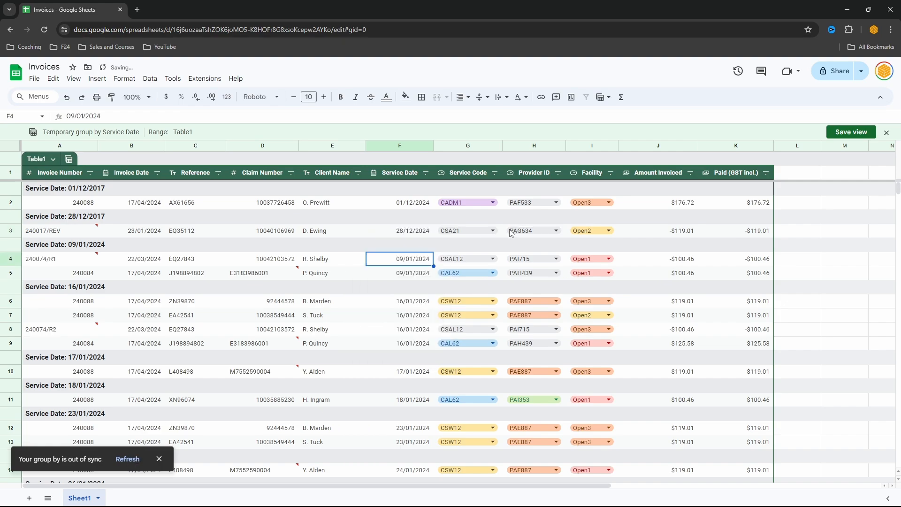
pyautogui.click(136, 458)
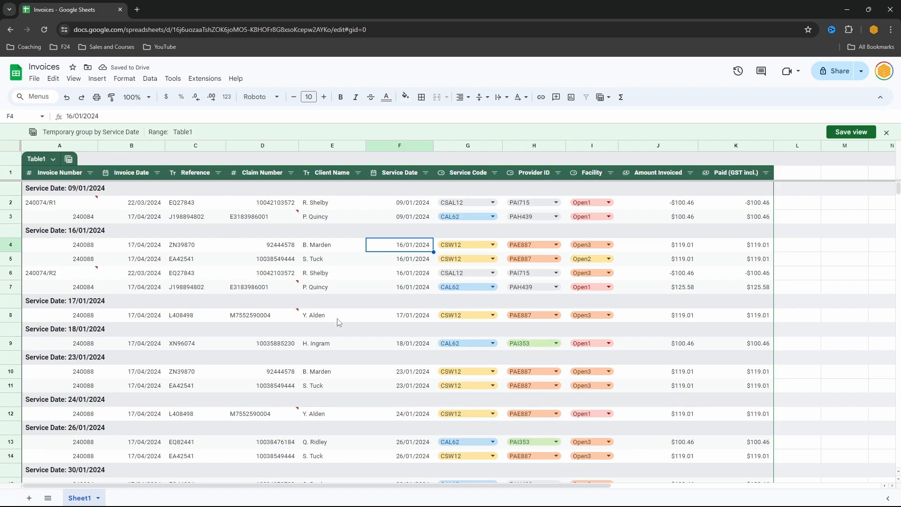
# Review the dates offered in the Service Date filter without applying one.
pyautogui.click(425, 173)
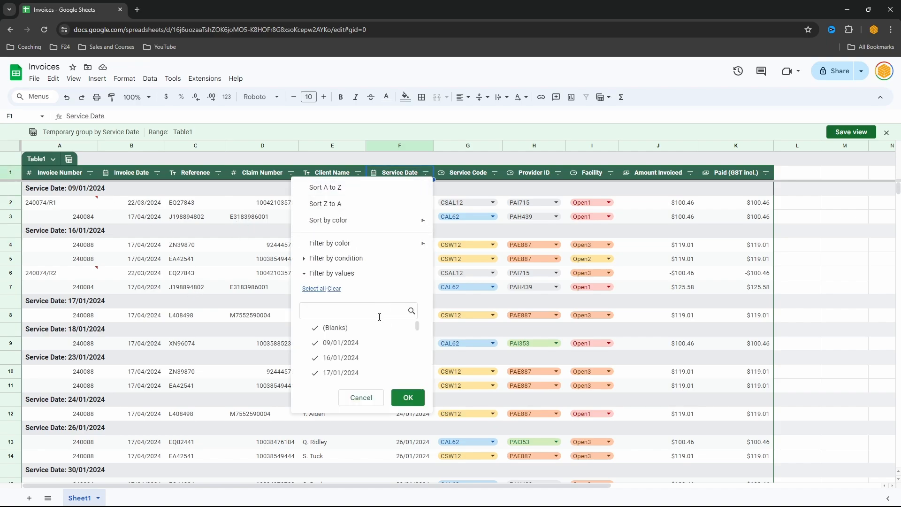
pyautogui.scroll(-1, 371, 338)
pyautogui.scroll(1, 370, 339)
pyautogui.click(409, 206)
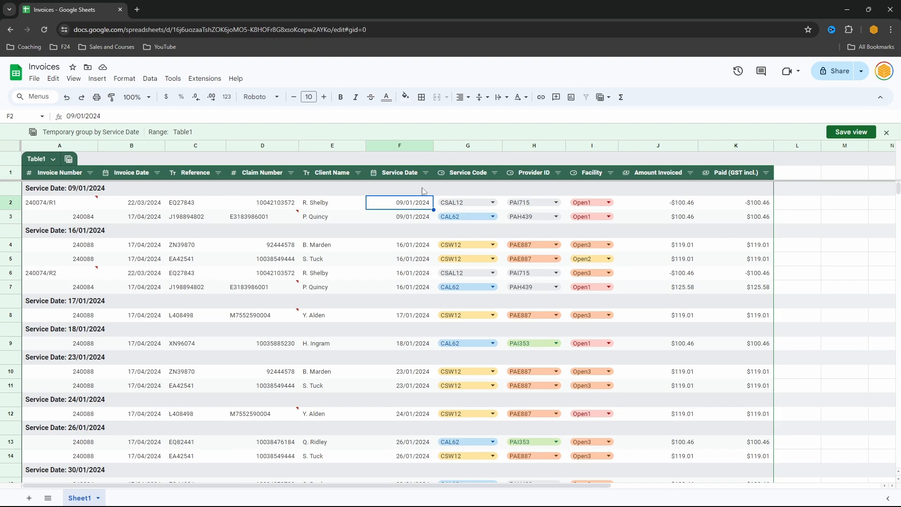
# Insert a column between Service Date and Service Code and leave the temporary grouped view without saving it.
pyautogui.rightClick(450, 153)
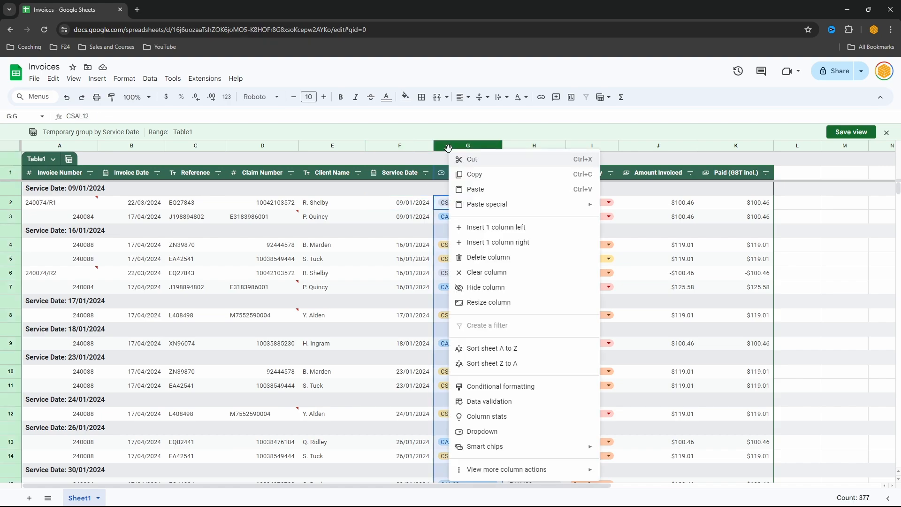
pyautogui.click(496, 228)
pyautogui.click(480, 206)
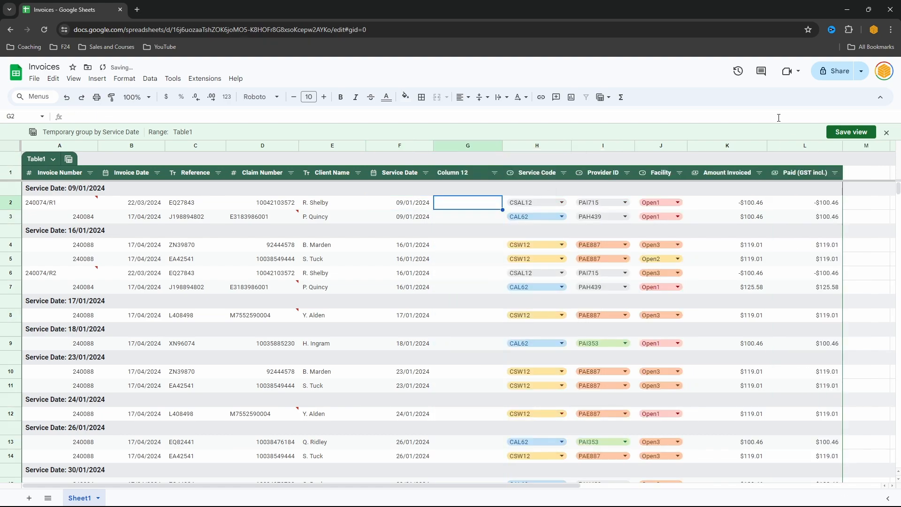
pyautogui.click(887, 137)
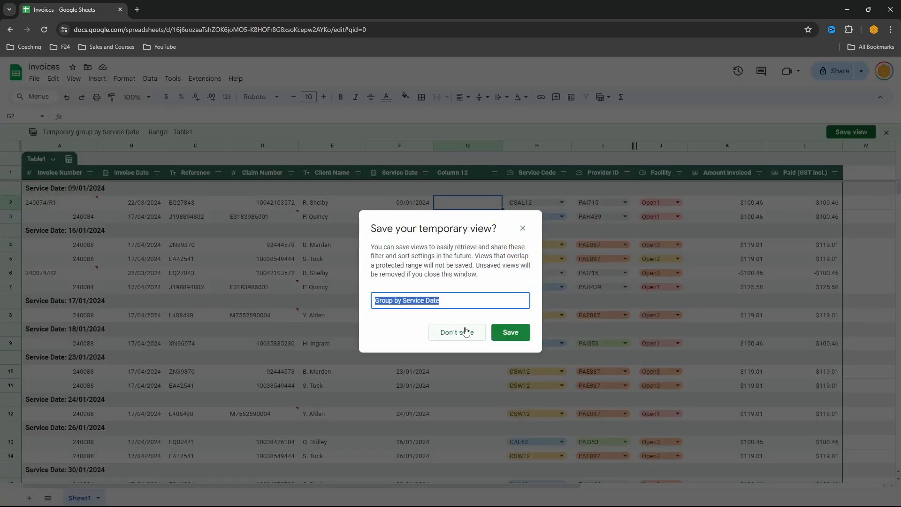
pyautogui.click(463, 333)
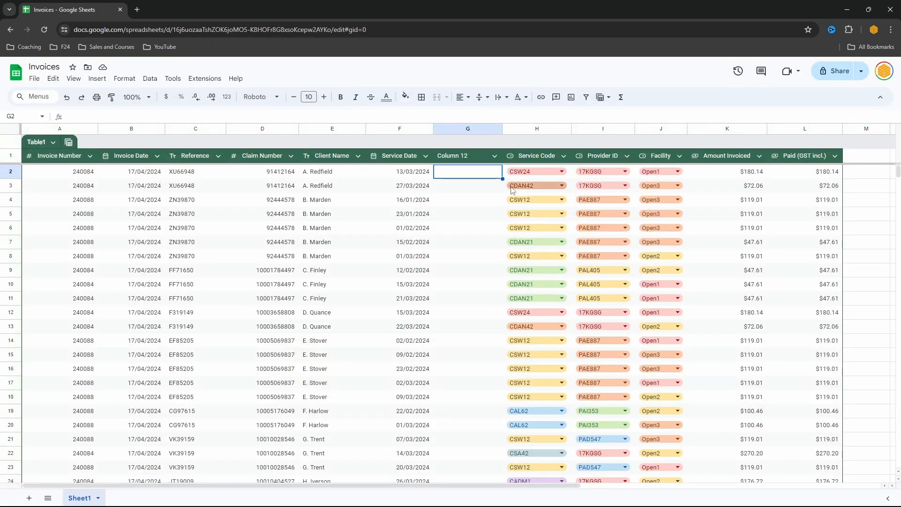
# Try filling the new column with the month of each service date, starting with =month(F2) in its first row.
pyautogui.write('=month(F2')
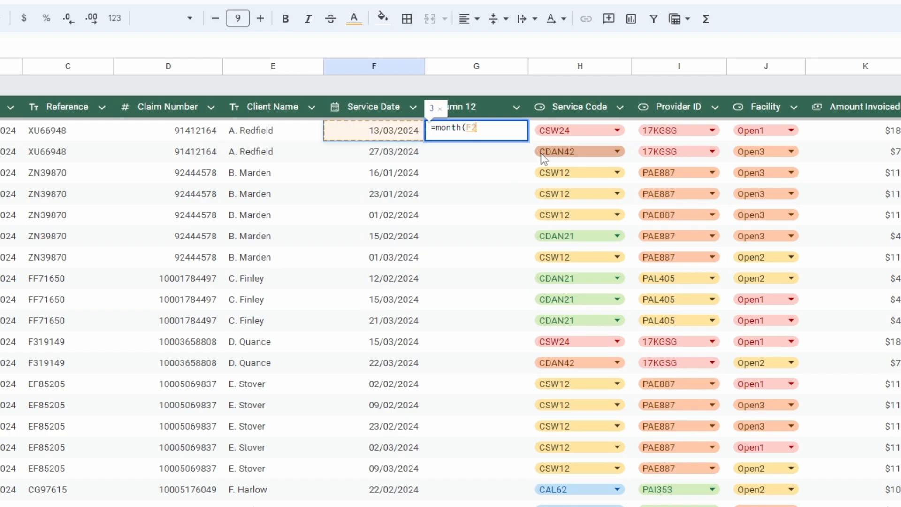
pyautogui.press('Return')
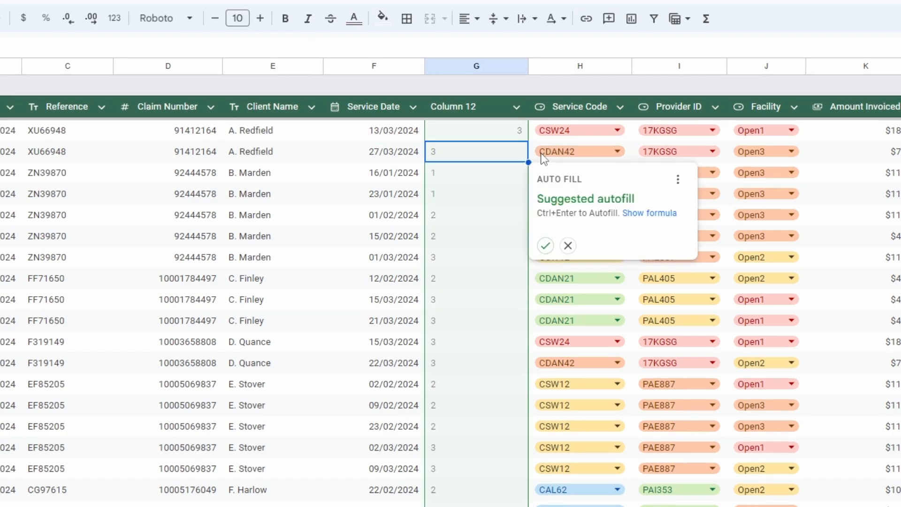
pyautogui.hotkey('ctrl', 'Return')
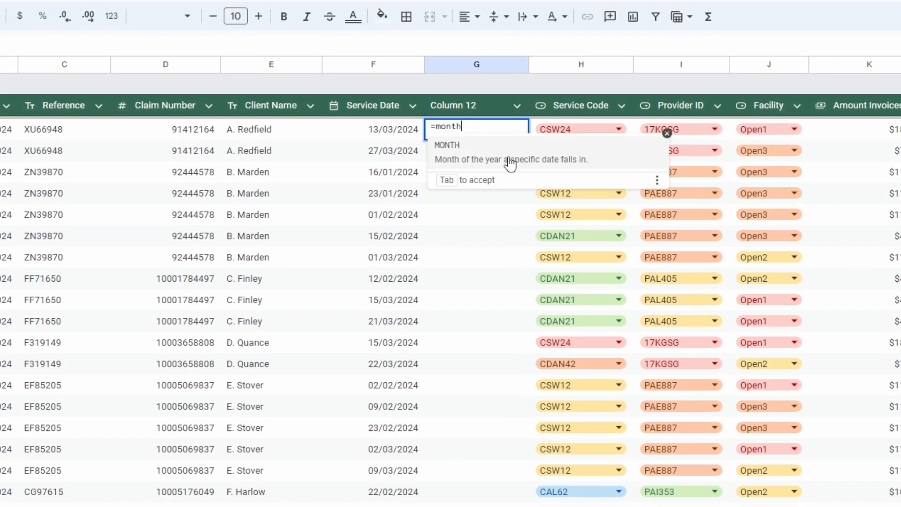
# Enter the formula =month(Table1[Service Date]) in the first row of the new column.
pyautogui.write('(Table')
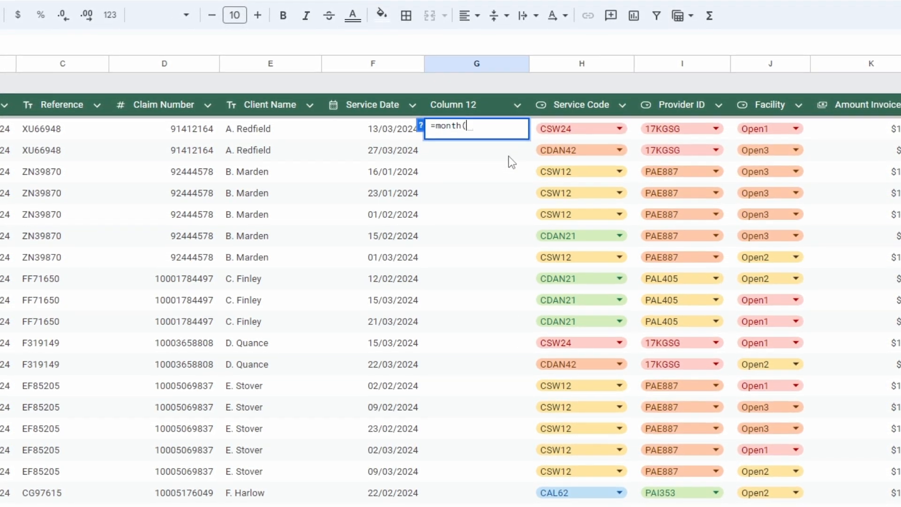
pyautogui.press('Tab')
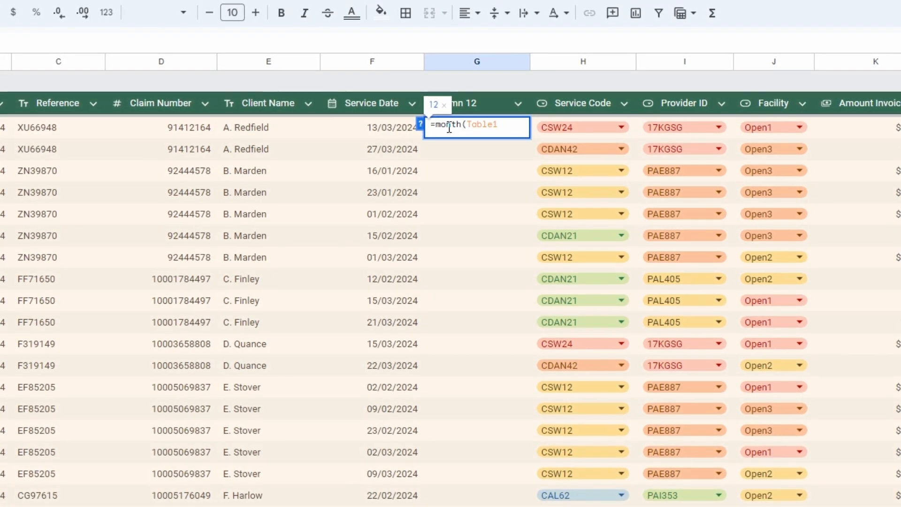
pyautogui.write('[')
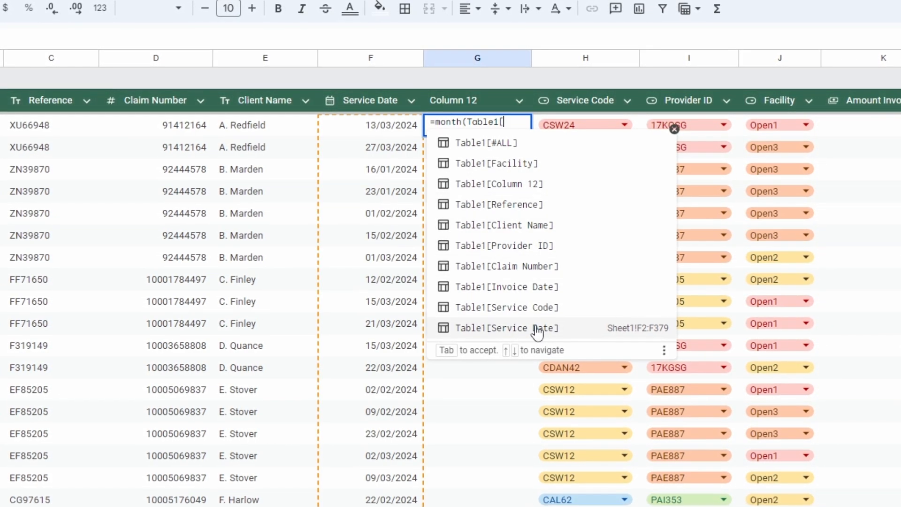
pyautogui.click(555, 329)
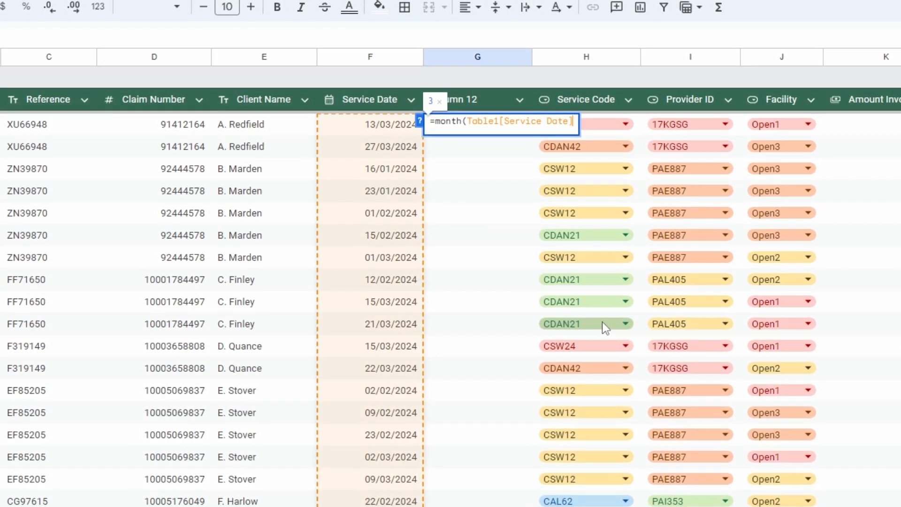
pyautogui.press('Return')
# Wrap the month formula in ArrayFormula so it covers every row of the new column.
pyautogui.click(518, 124)
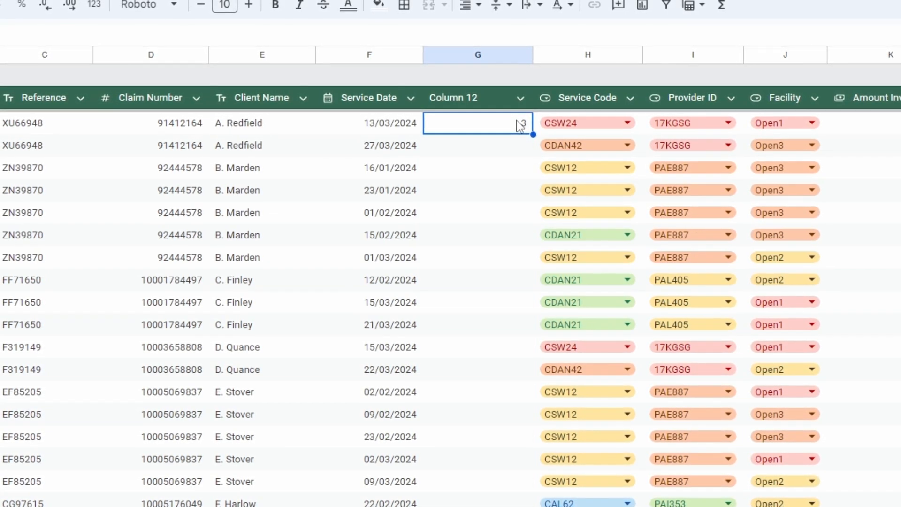
pyautogui.doubleClick(519, 123)
pyautogui.hotkey('ctrl', 'shift', 'Return')
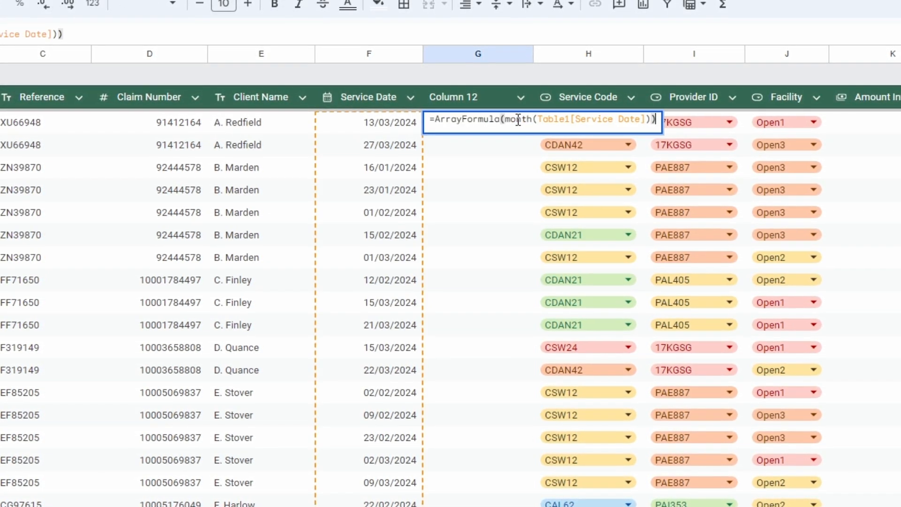
pyautogui.press('Return')
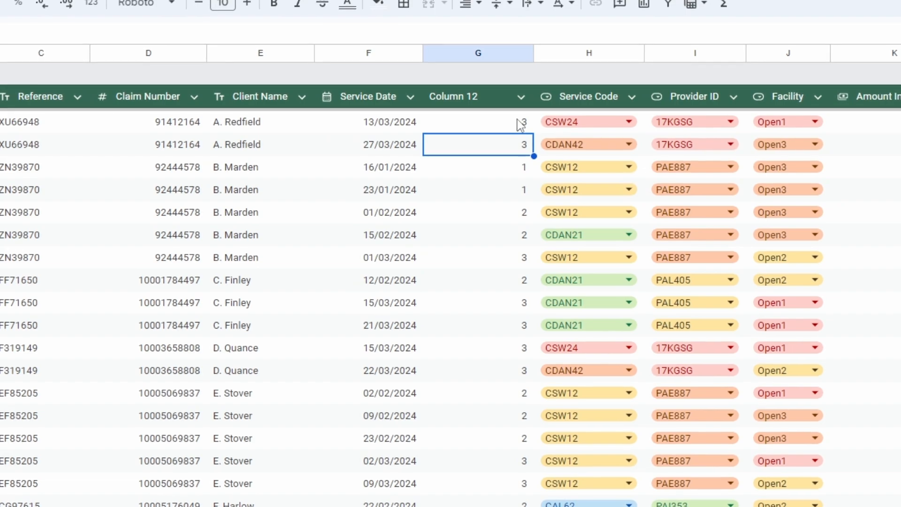
# Rename the new column's header to Service Month.
pyautogui.press('Up')
pyautogui.press('Up')
pyautogui.write('Servi')
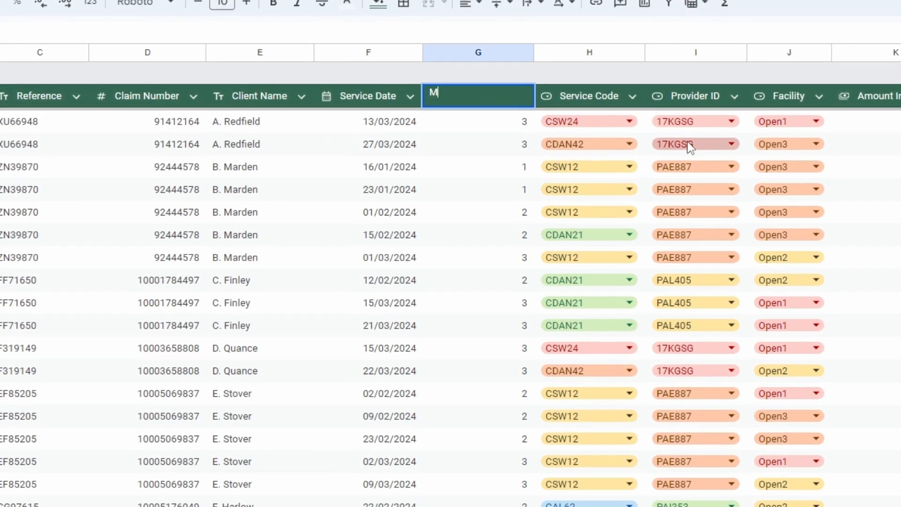
pyautogui.write('ce Month')
pyautogui.press('Return')
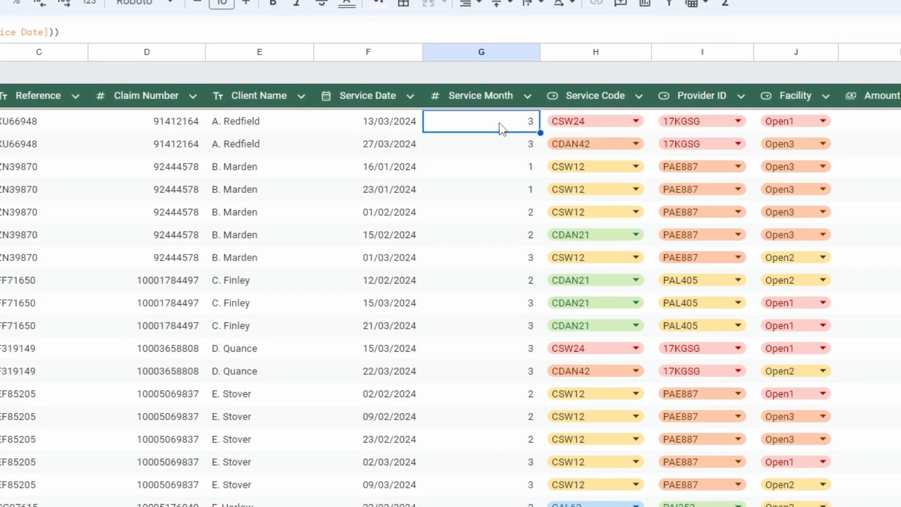
# Group the table by the Service Month column and check the month values within the groups.
pyautogui.click(528, 96)
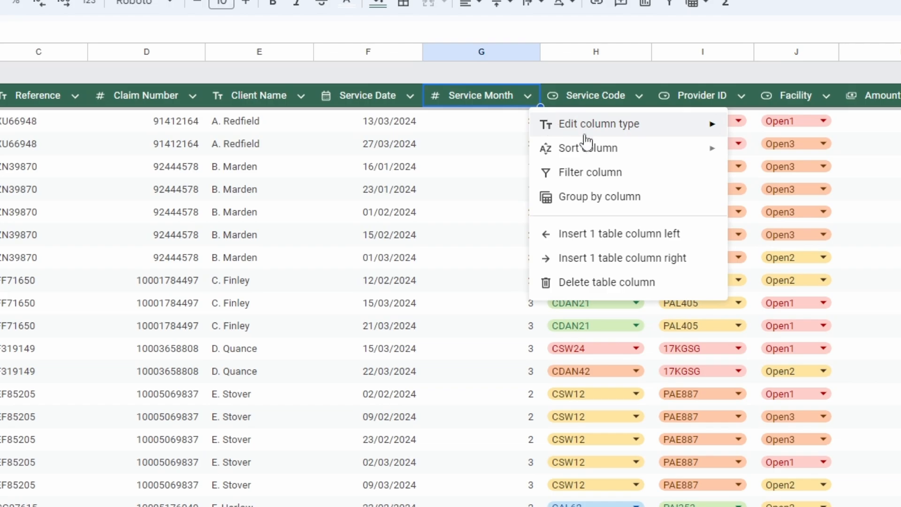
pyautogui.click(593, 197)
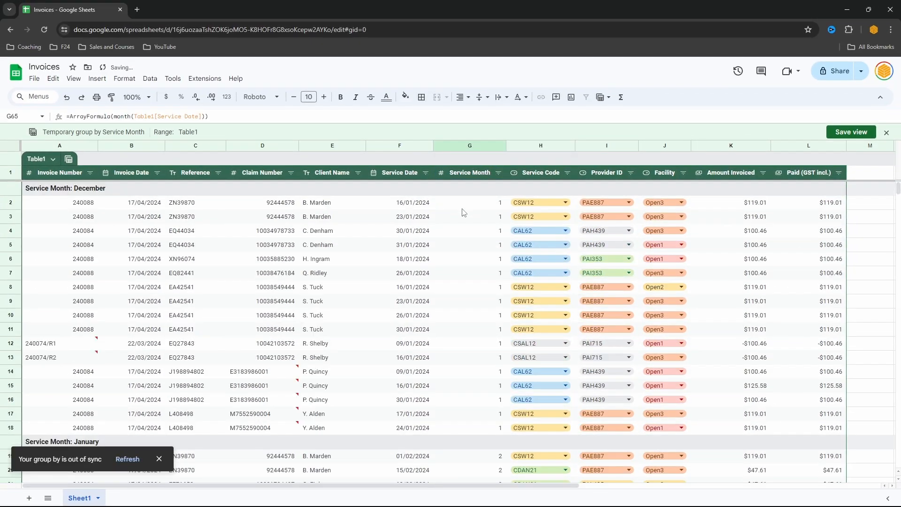
pyautogui.click(470, 177)
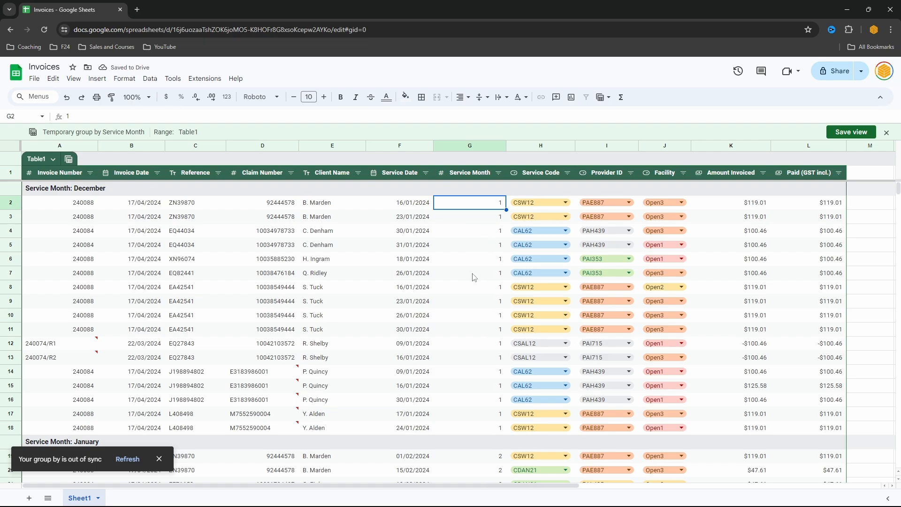
pyautogui.scroll(-18, 480, 262)
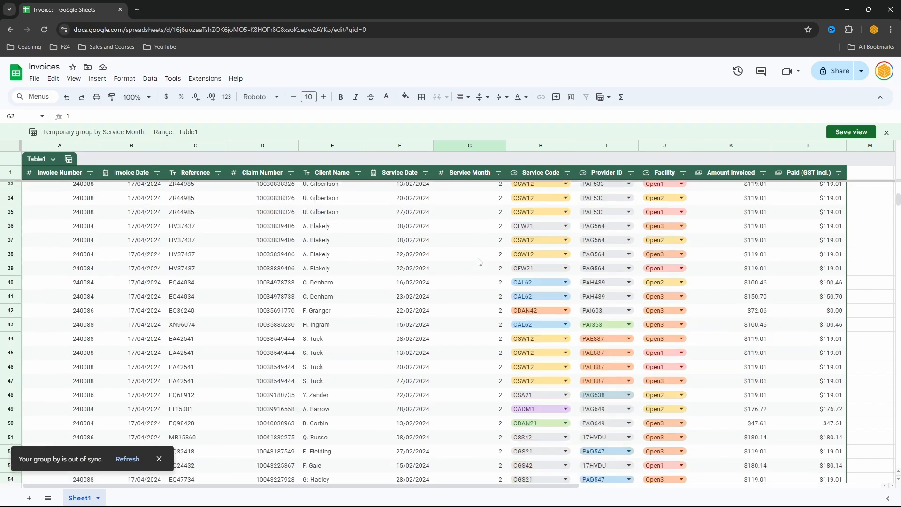
pyautogui.click(479, 233)
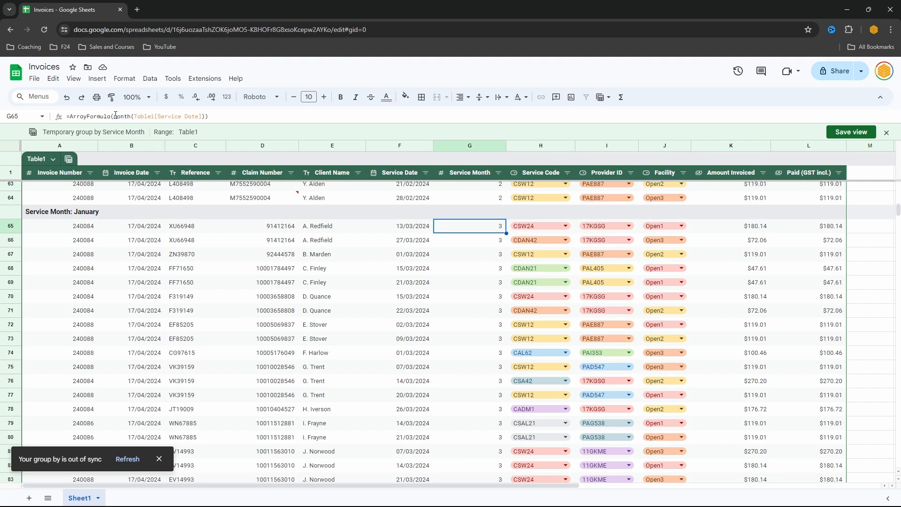
# Replace the month function with text in the Service Month column's array formula, keeping Table1[Service Date] as its argument.
pyautogui.doubleClick(449, 224)
pyautogui.click(487, 224)
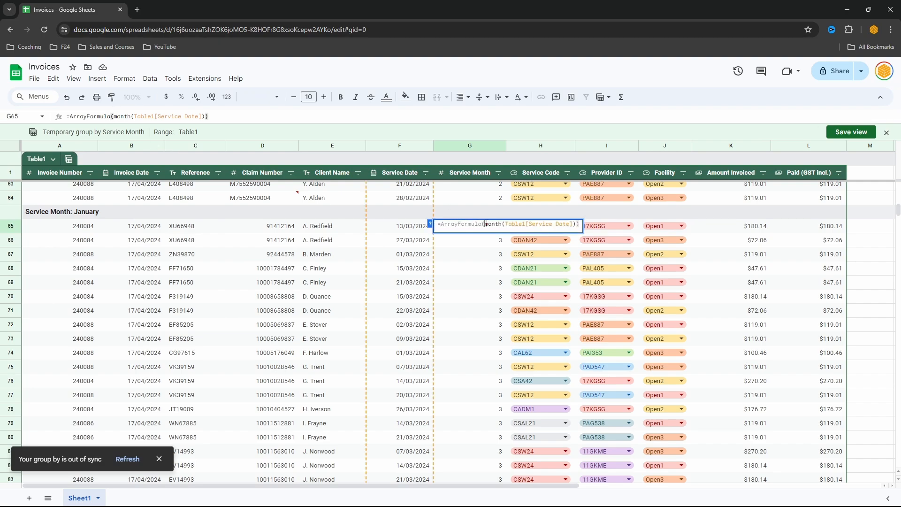
pyautogui.write('text(')
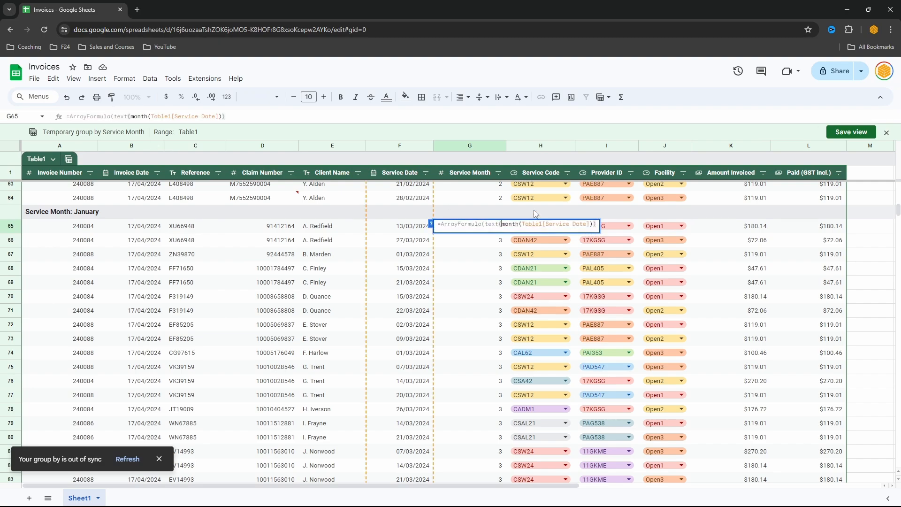
pyautogui.hotkey('shift', 'Right')
pyautogui.hotkey('shift', 'Right')
pyautogui.hotkey('shift', 'Right')
pyautogui.press('BackSpace')
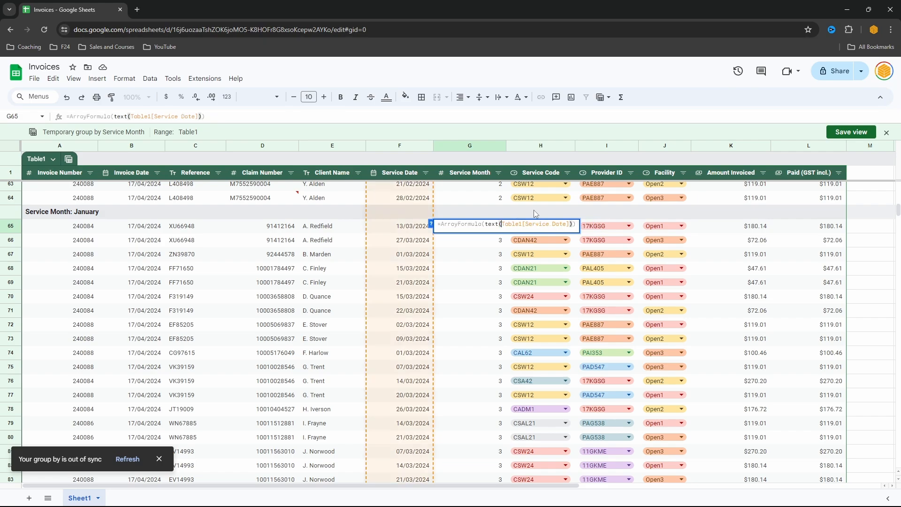
# Add the format argument "mmmm" so the formula reads =ArrayFormula(text(Table1[Service Date],"mmmm")).
pyautogui.press('End')
pyautogui.press('Left')
pyautogui.press('Left')
pyautogui.write(',"')
pyautogui.write('mmmm"')
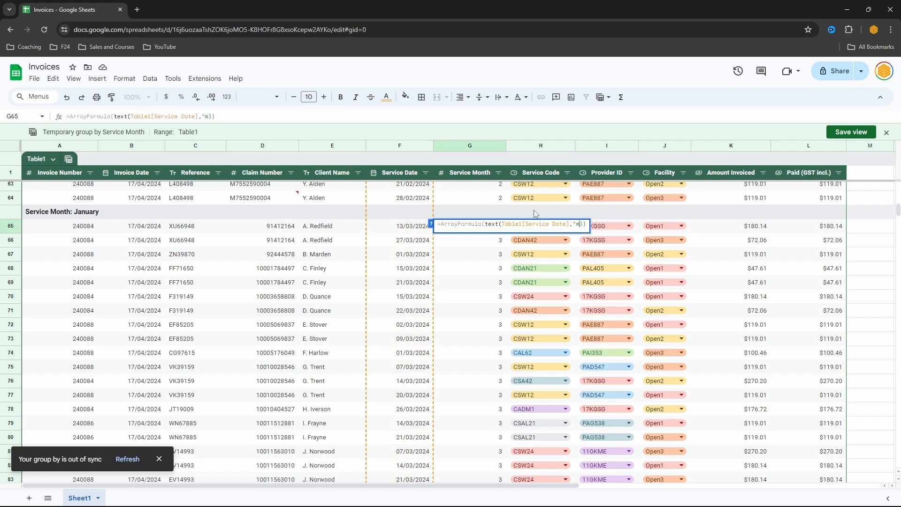
pyautogui.press('Return')
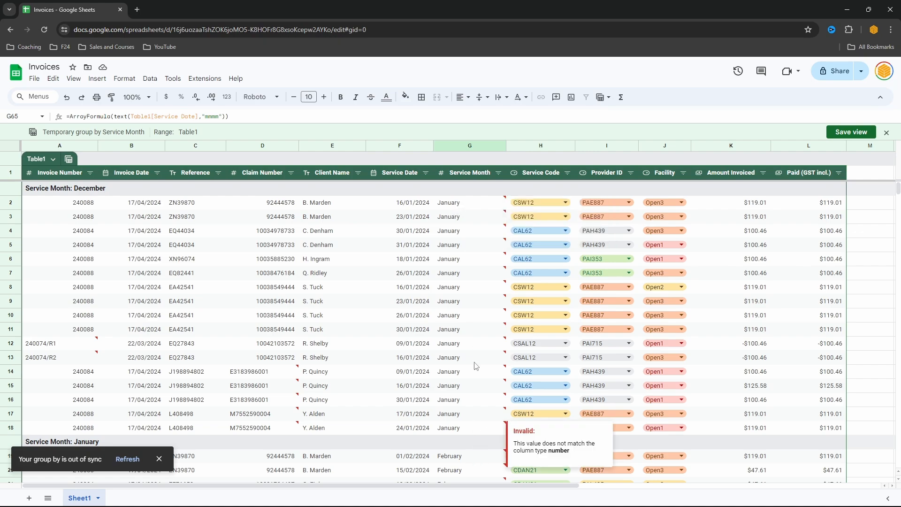
# Refresh the out-of-sync Service Month grouping and check the month names within the groups.
pyautogui.click(481, 205)
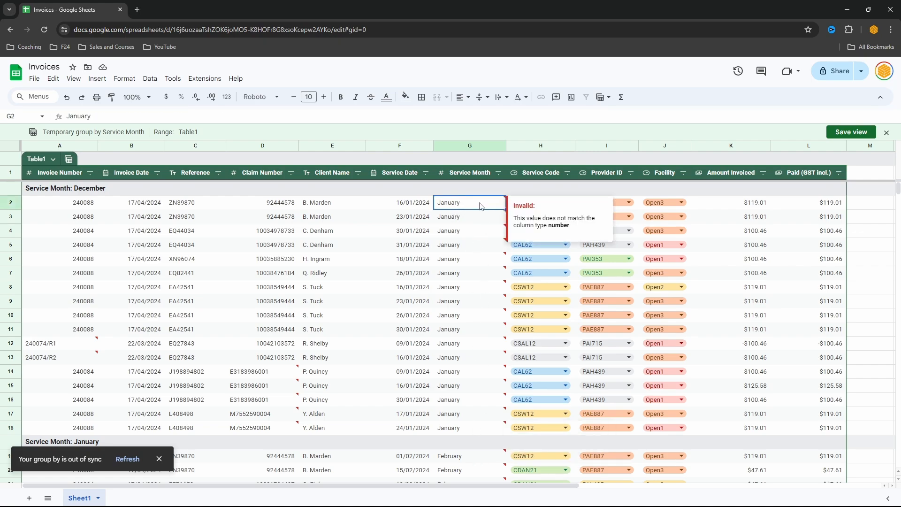
pyautogui.click(472, 176)
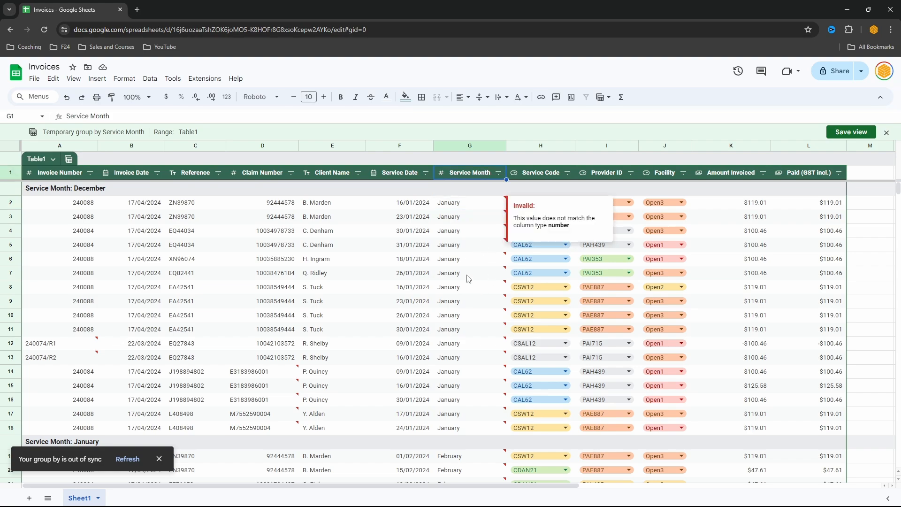
pyautogui.click(499, 173)
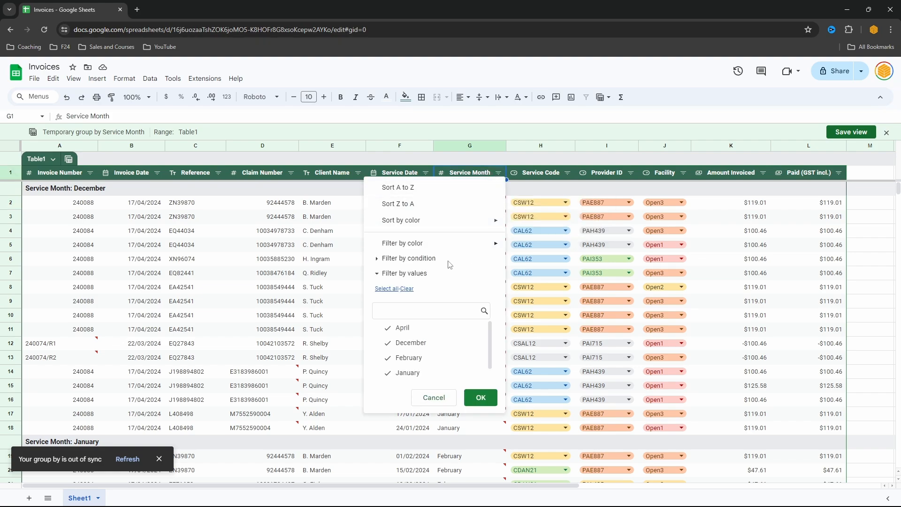
pyautogui.click(443, 176)
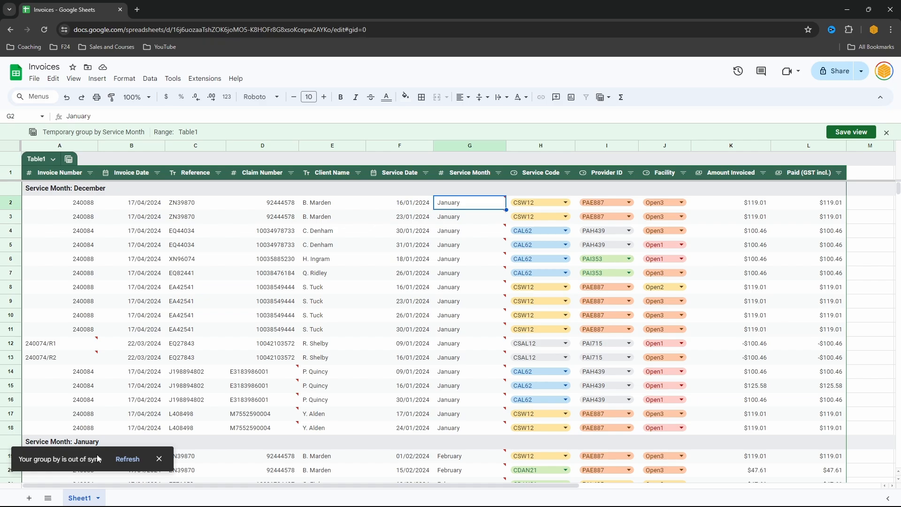
pyautogui.click(127, 460)
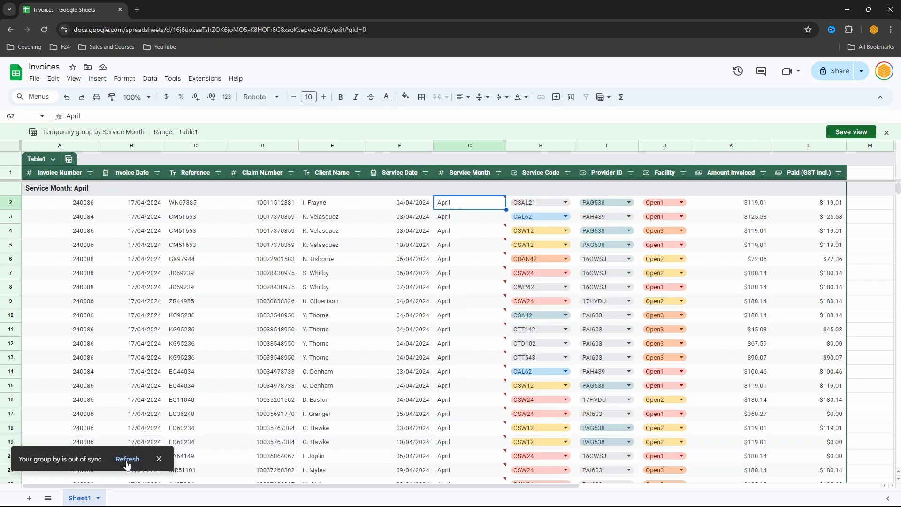
pyautogui.moveTo(454, 211)
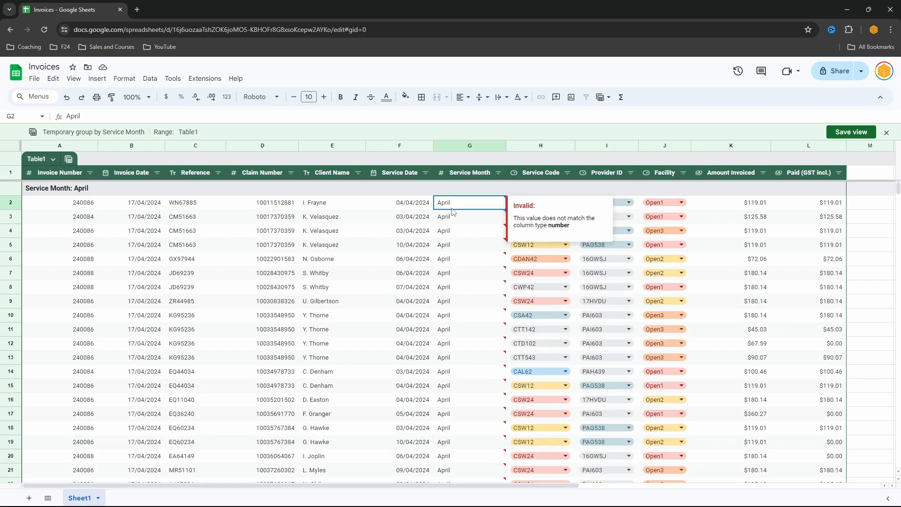
pyautogui.scroll(-20, 455, 209)
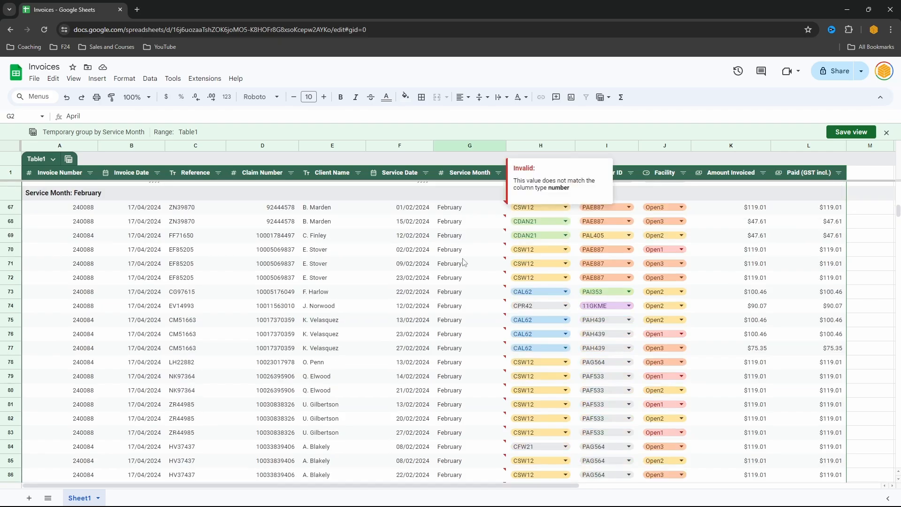
pyautogui.scroll(20, 464, 261)
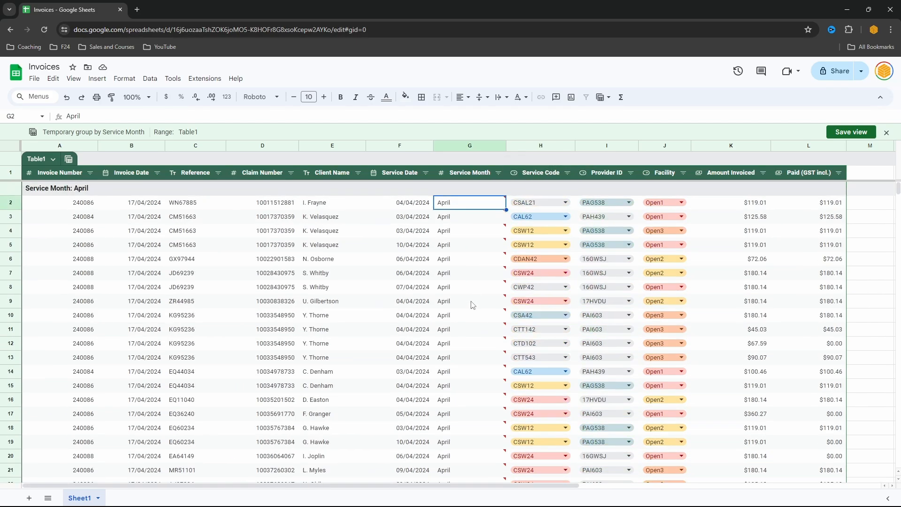
pyautogui.moveTo(454, 208); pyautogui.dragTo(449, 305)
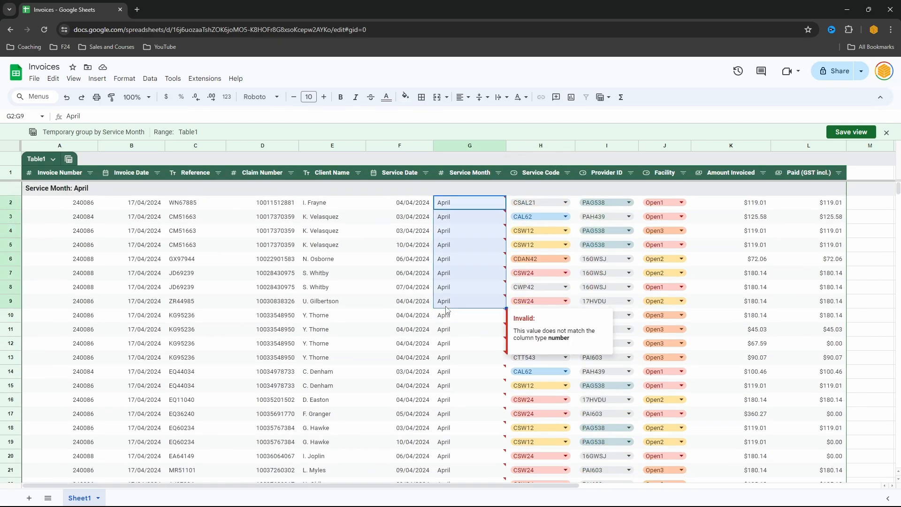
pyautogui.click(473, 205)
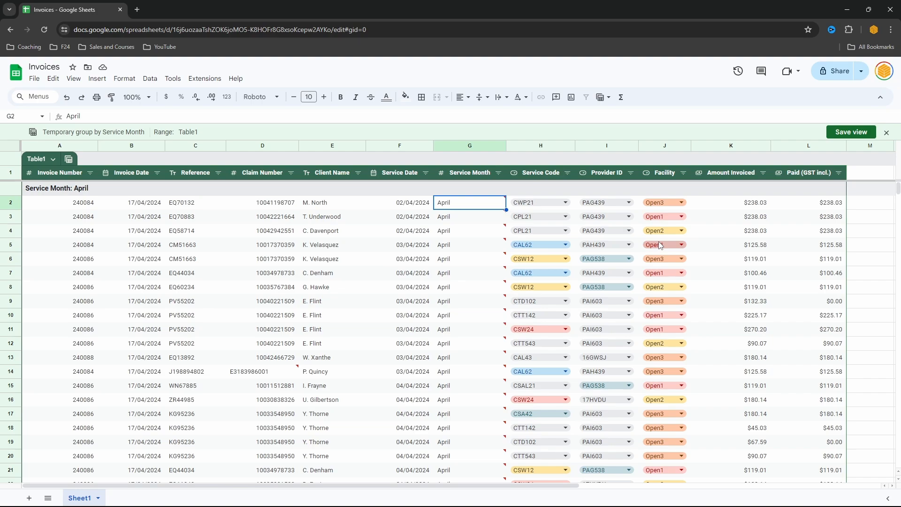
# Save the temporary grouping as a view named Group by Service Month and close the view.
pyautogui.click(848, 136)
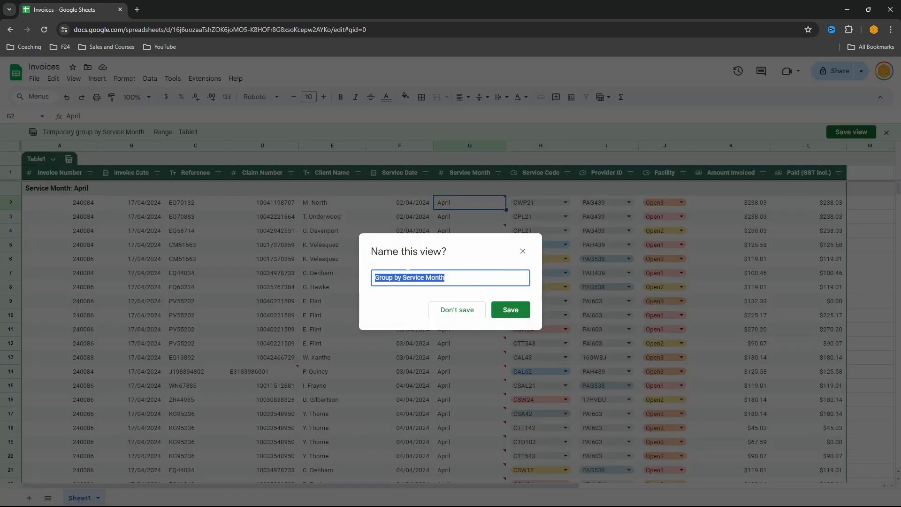
pyautogui.click(513, 311)
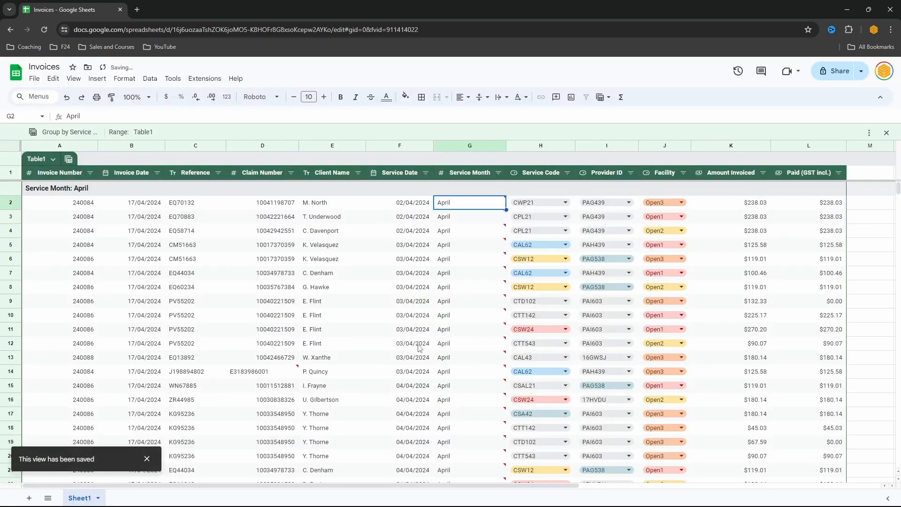
pyautogui.click(887, 133)
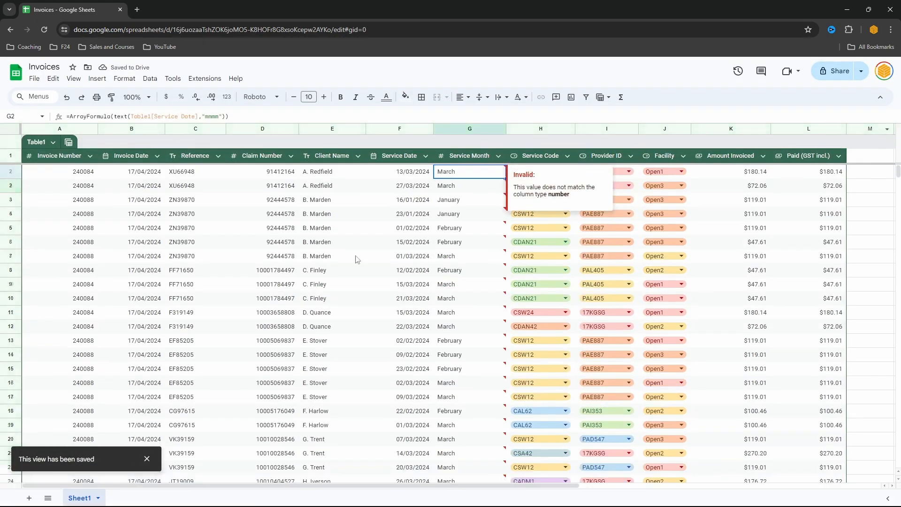
# Set the Service Month column type to Text and open the saved Group by Service Month view.
pyautogui.click(498, 156)
pyautogui.moveTo(558, 174)
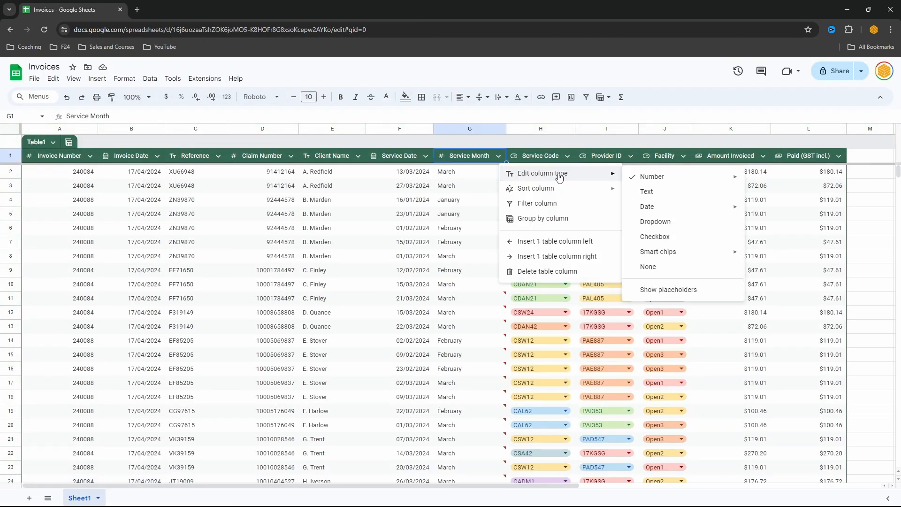
pyautogui.click(647, 191)
pyautogui.click(470, 213)
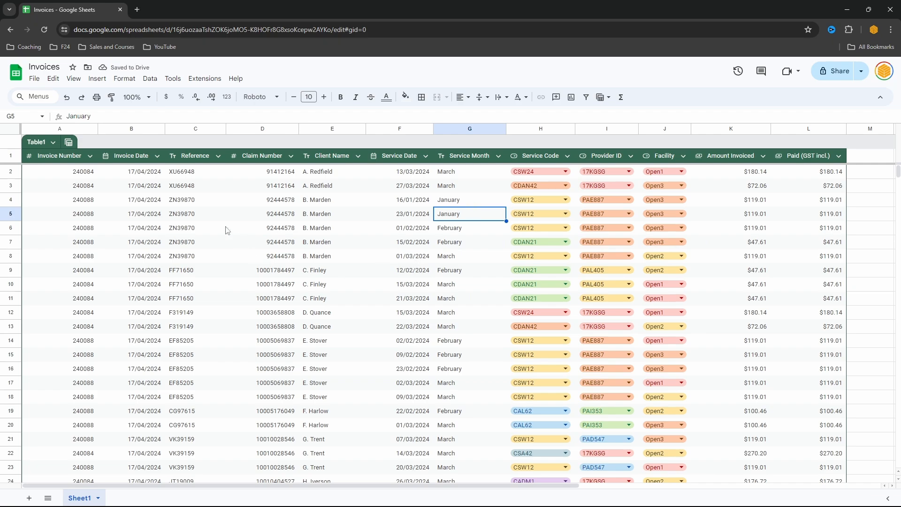
pyautogui.click(69, 142)
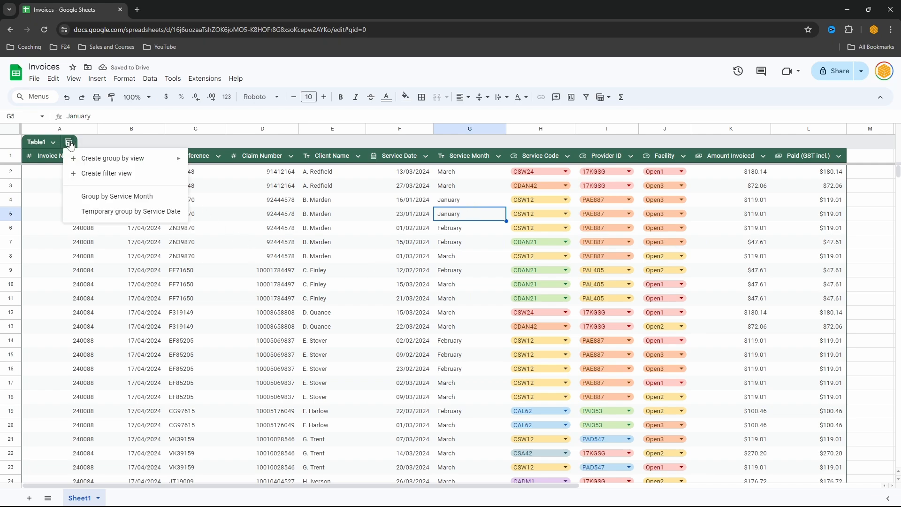
pyautogui.click(117, 199)
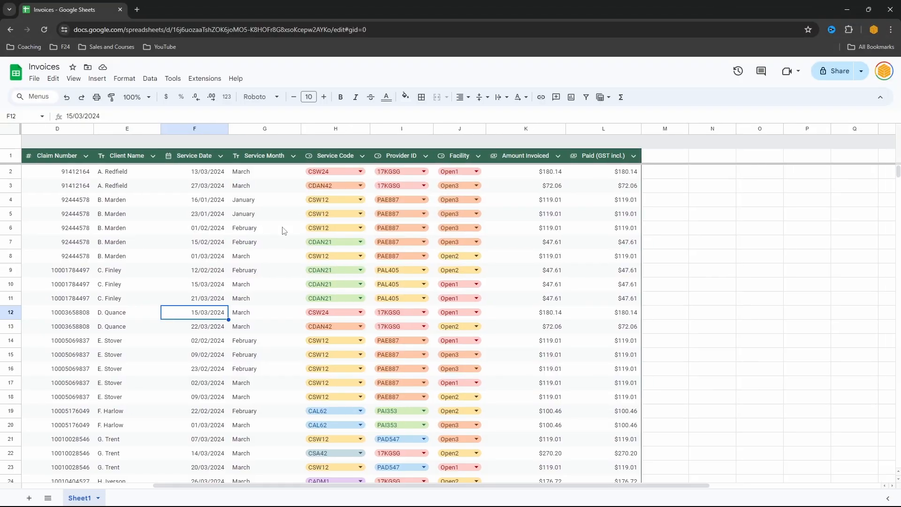
# Enter the formula =Table1[Provider ID] in cell N1, outside the table.
pyautogui.click(718, 156)
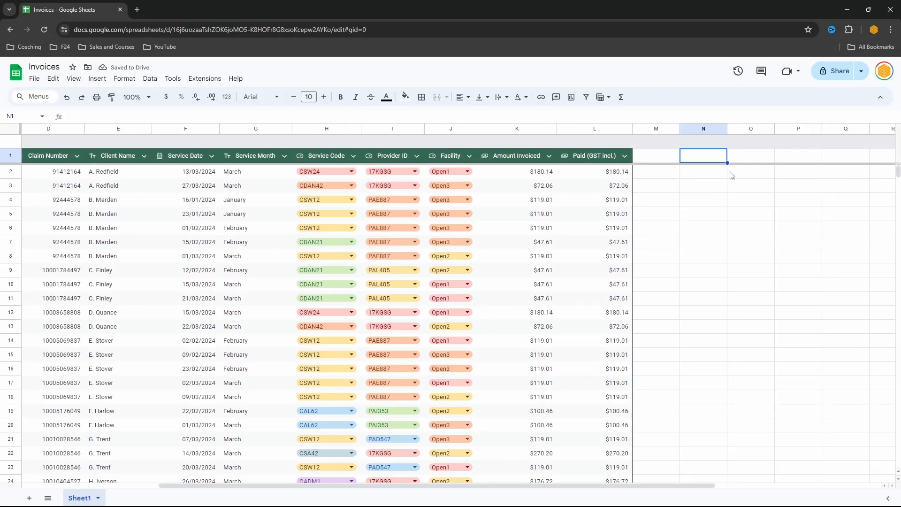
pyautogui.write('=Table')
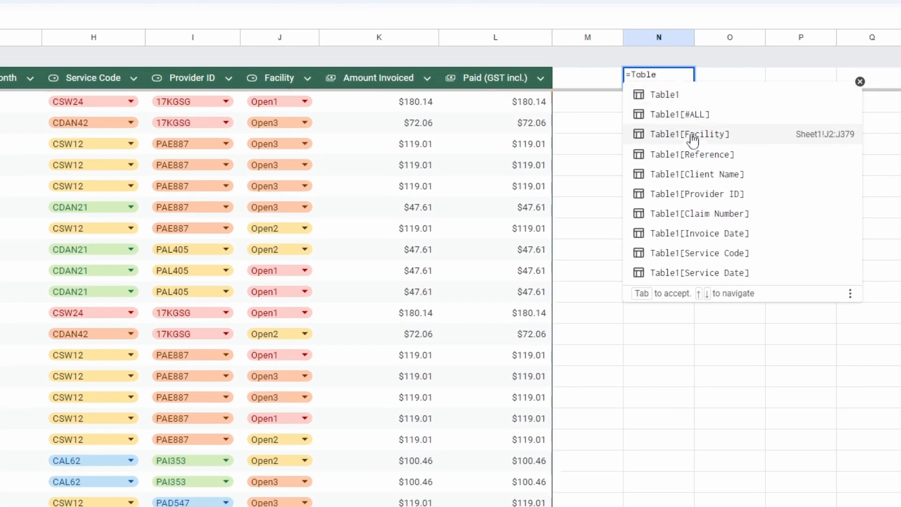
pyautogui.click(750, 192)
pyautogui.press('Return')
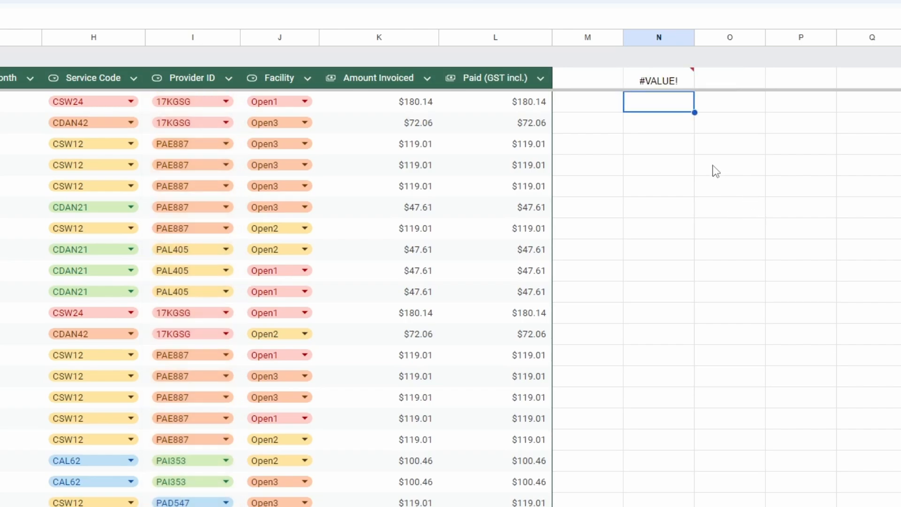
# Wrap the Provider ID reference in cell N1 in ArrayFormula and review the values it returns.
pyautogui.moveTo(664, 78)
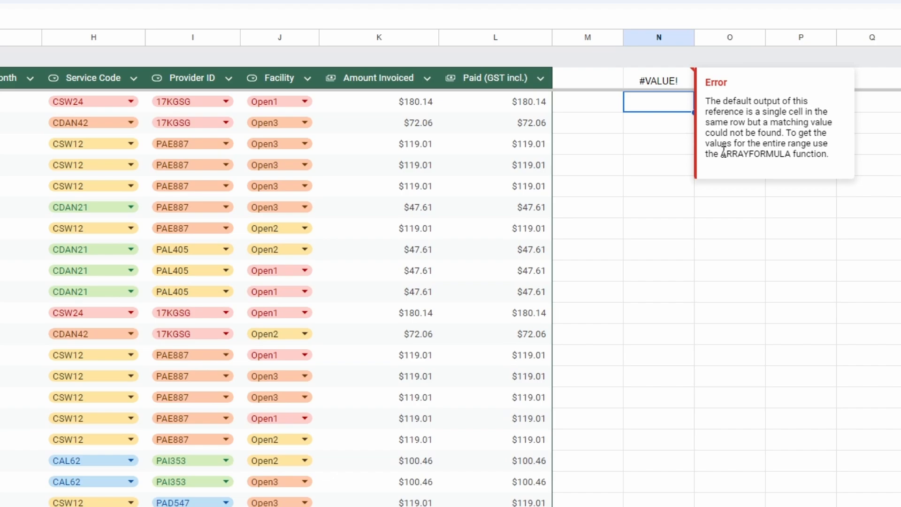
pyautogui.click(675, 84)
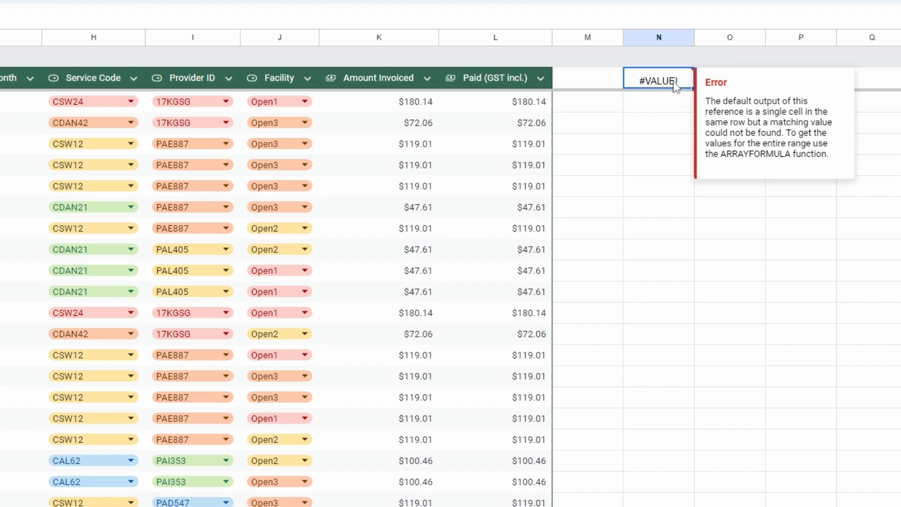
pyautogui.doubleClick(667, 83)
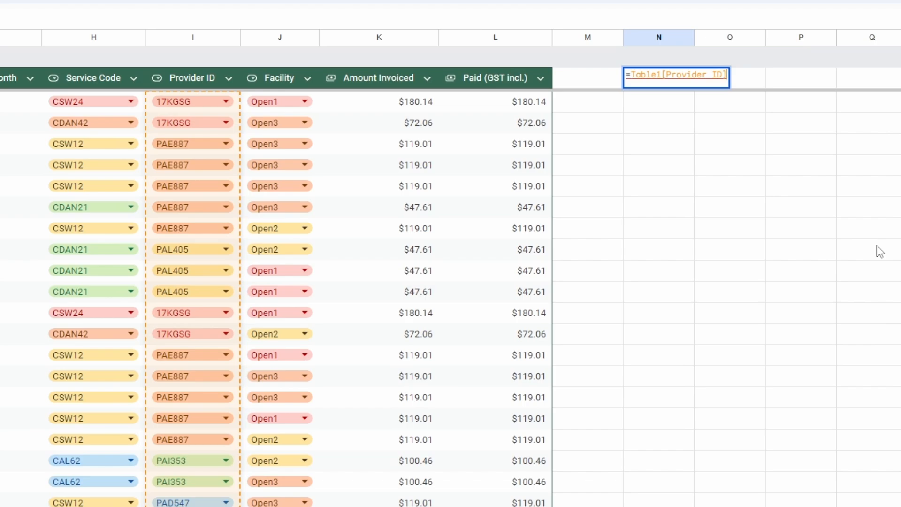
pyautogui.hotkey('ctrl', 'shift', 'Return')
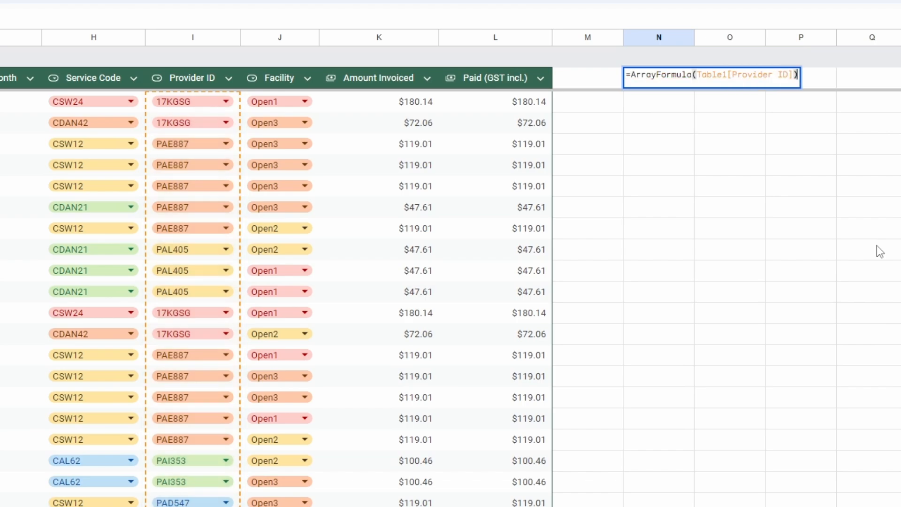
pyautogui.press('Return')
pyautogui.scroll(-2, 774, 205)
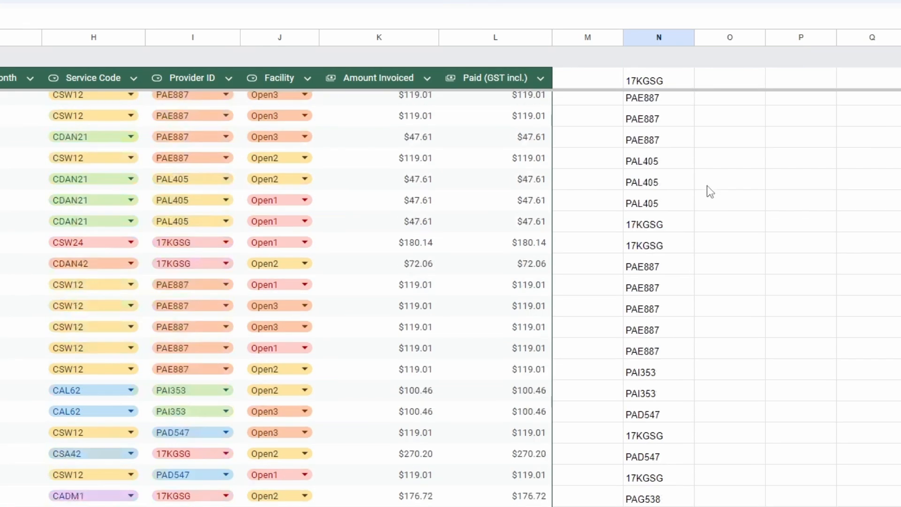
pyautogui.scroll(2, 690, 165)
# Replace the content of cell N1 with an ArrayFormula that references the whole table as Table1[#ALL].
pyautogui.click(675, 84)
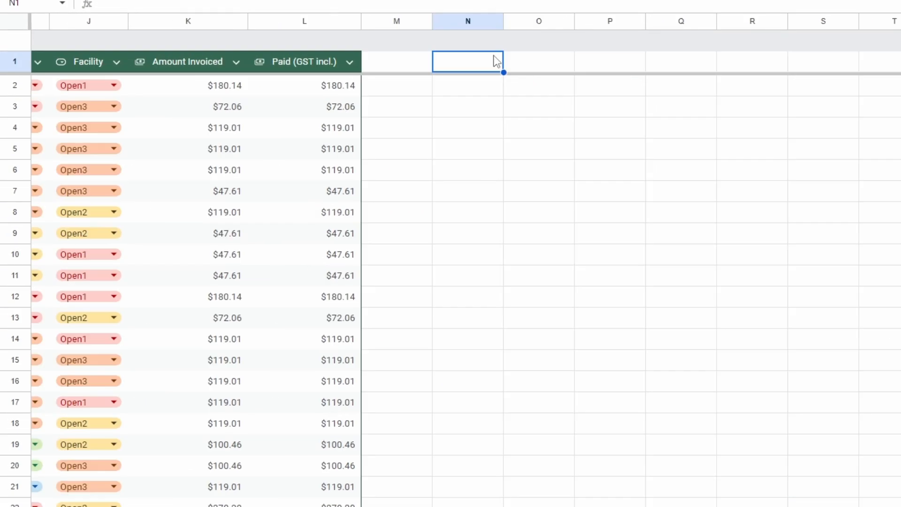
pyautogui.write('+')
pyautogui.write('Table')
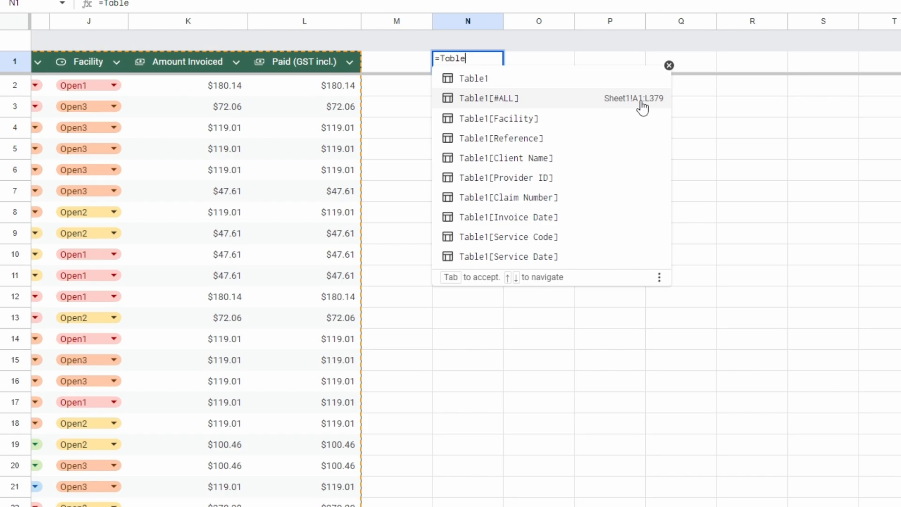
pyautogui.click(642, 104)
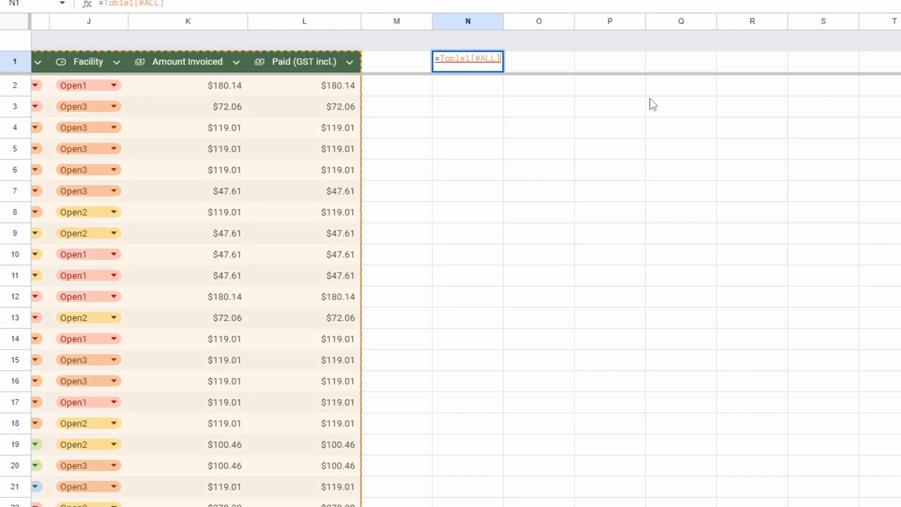
pyautogui.hotkey('ctrl', 'shift', 'Return')
pyautogui.press('Return')
pyautogui.press('Up')
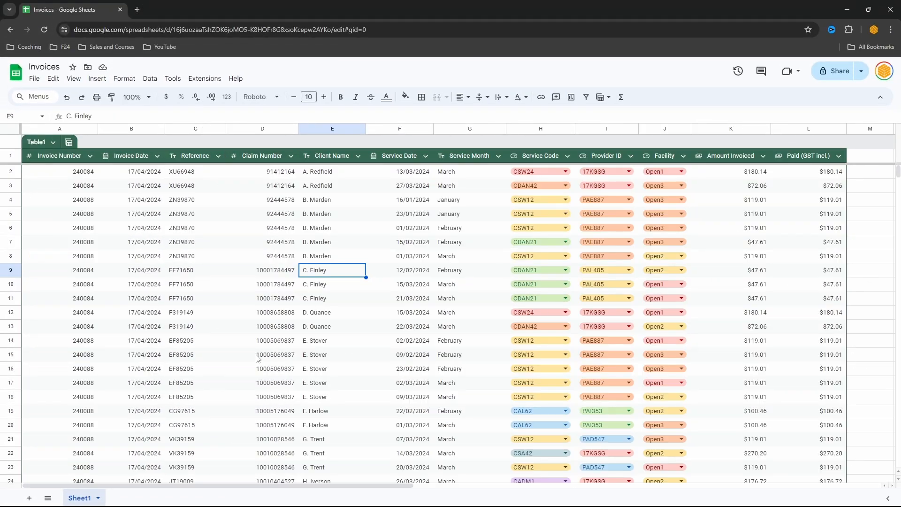
# Clear the contents of the table's row 14, cells A14:L14.
pyautogui.moveTo(86, 349); pyautogui.dragTo(817, 344)
pyautogui.press('Delete')
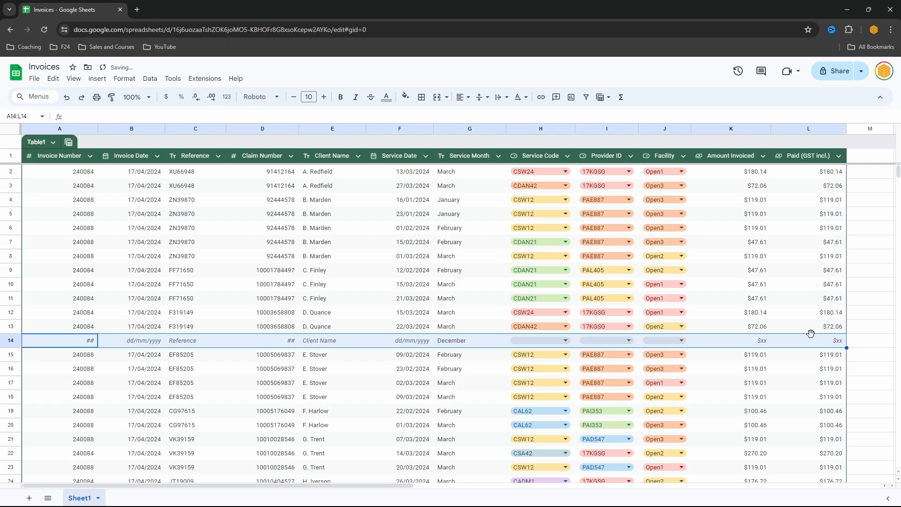
pyautogui.click(338, 376)
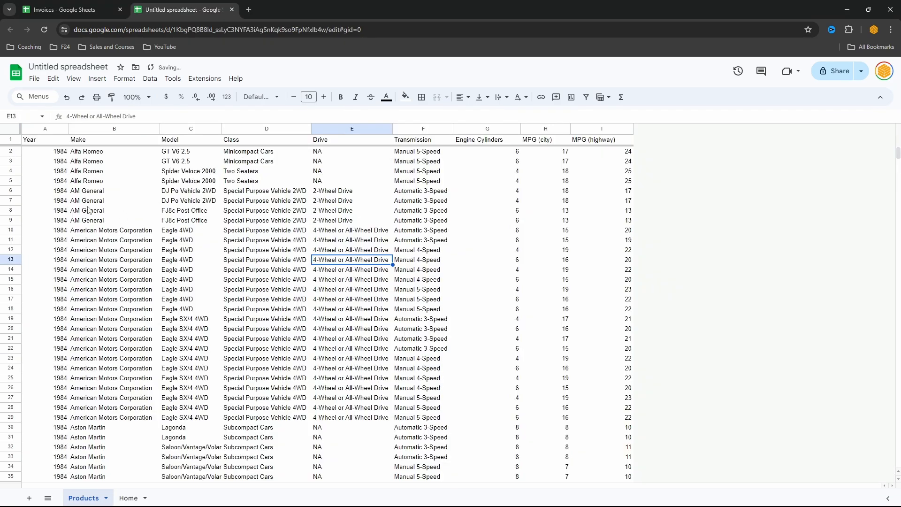
# In the untitled spreadsheet, check the Products sheet's vehicle data down to its last rows and convert it to a table.
pyautogui.click(64, 161)
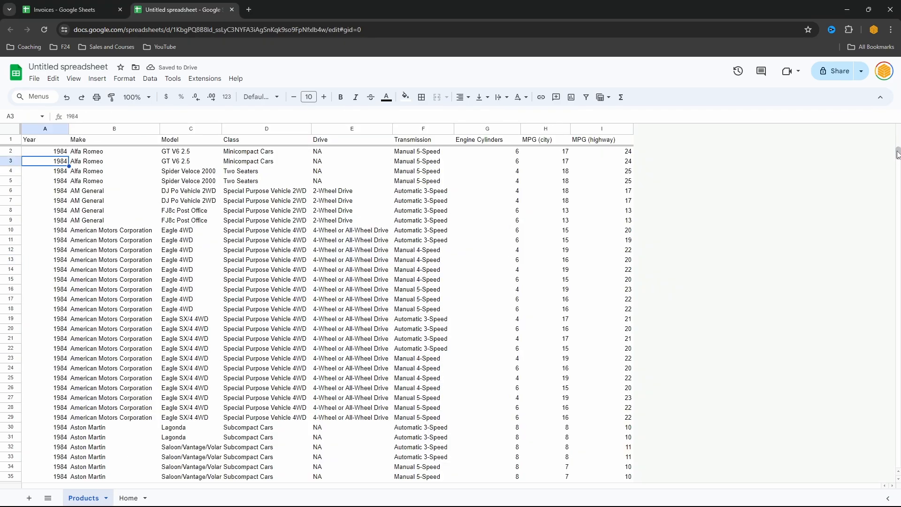
pyautogui.moveTo(898, 153); pyautogui.dragTo(898, 462)
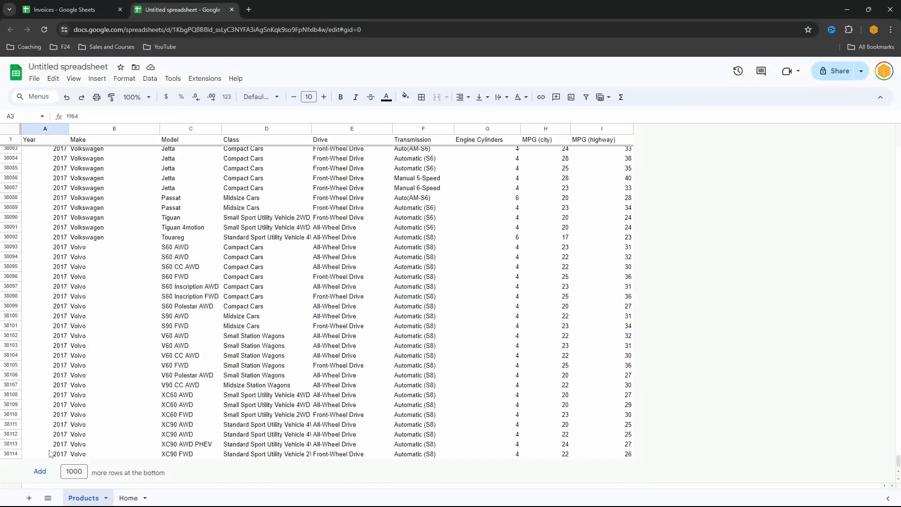
pyautogui.click(75, 238)
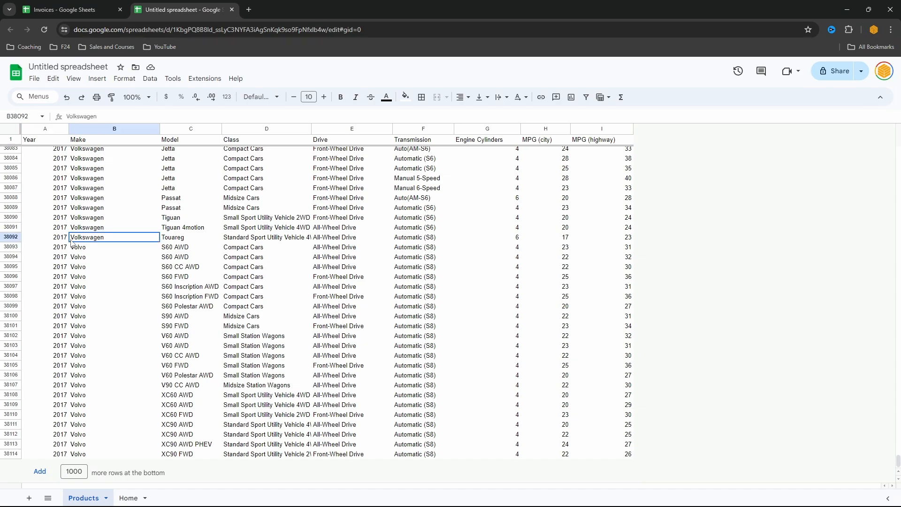
pyautogui.click(124, 78)
pyautogui.click(140, 239)
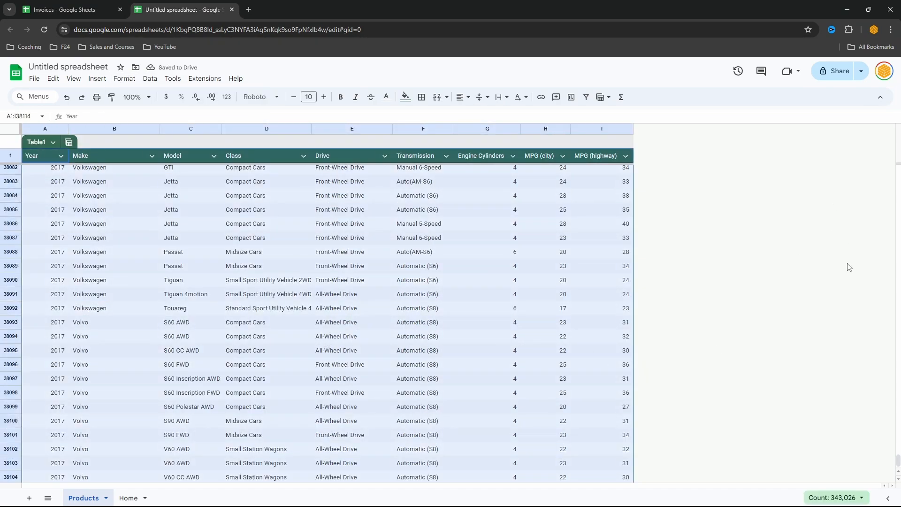
# Revert the vehicle table on the Products sheet to unformatted data.
pyautogui.moveTo(899, 461); pyautogui.dragTo(899, 169)
pyautogui.click(114, 200)
pyautogui.click(53, 143)
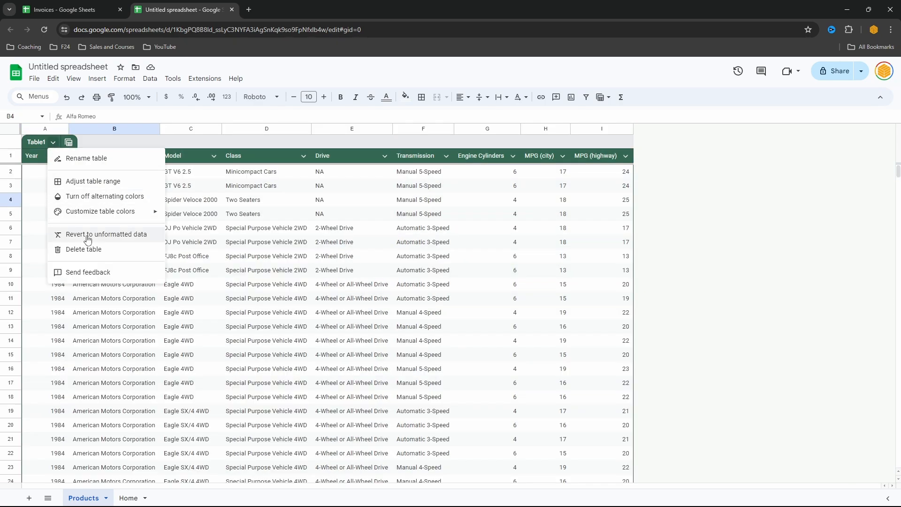
pyautogui.click(140, 238)
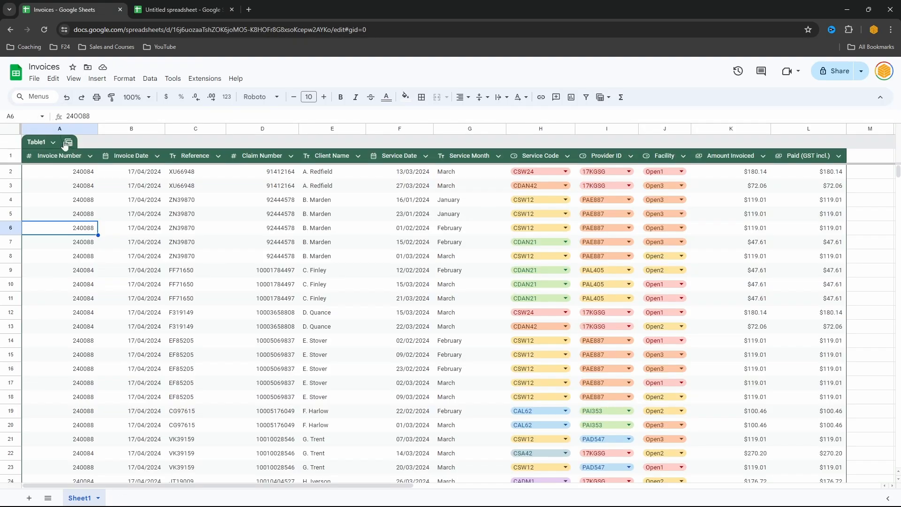
# In the Invoices spreadsheet, try several preset table colors on Table1 and settle on light green.
pyautogui.click(53, 142)
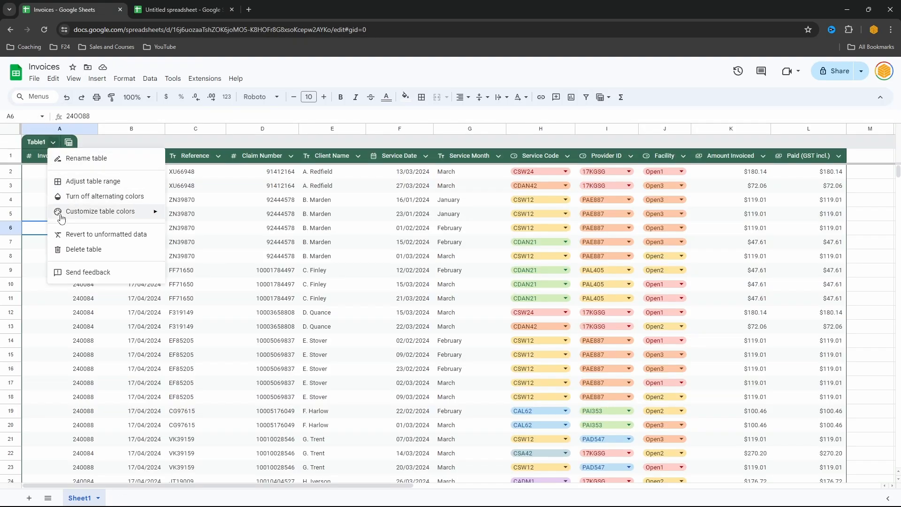
pyautogui.moveTo(93, 216)
pyautogui.click(226, 227)
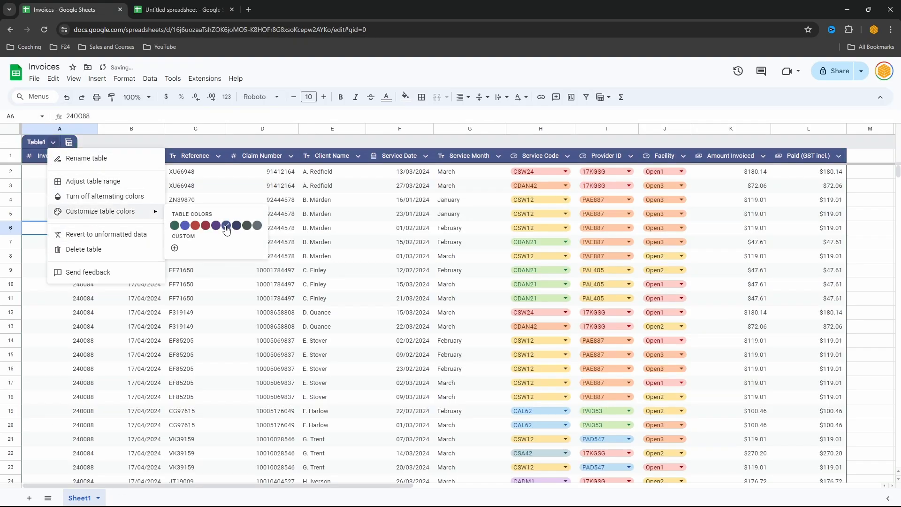
pyautogui.click(256, 227)
pyautogui.click(196, 226)
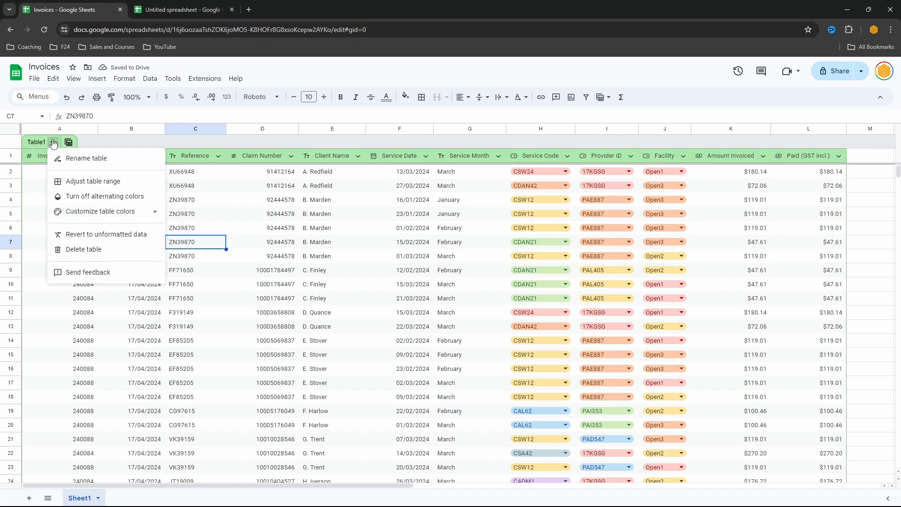
# Turn the alternating row colors of the invoice table off and back on.
pyautogui.click(105, 197)
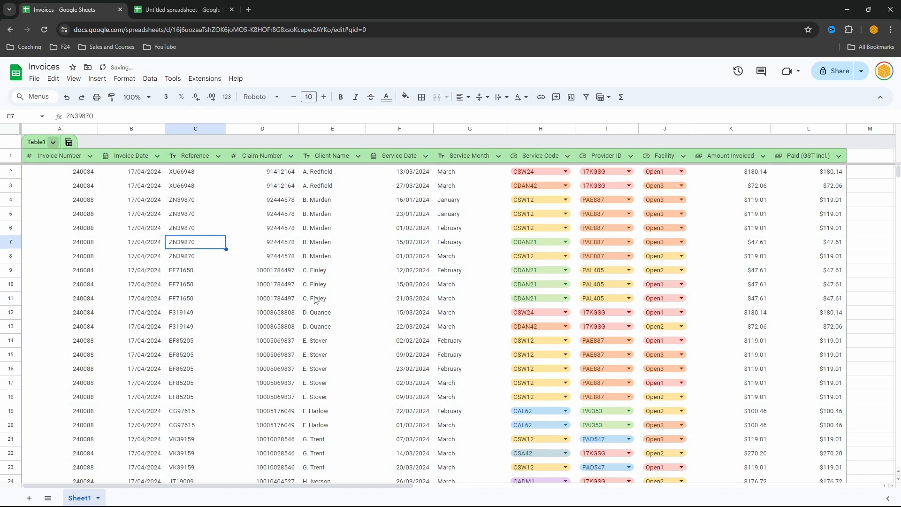
pyautogui.click(53, 143)
pyautogui.click(75, 197)
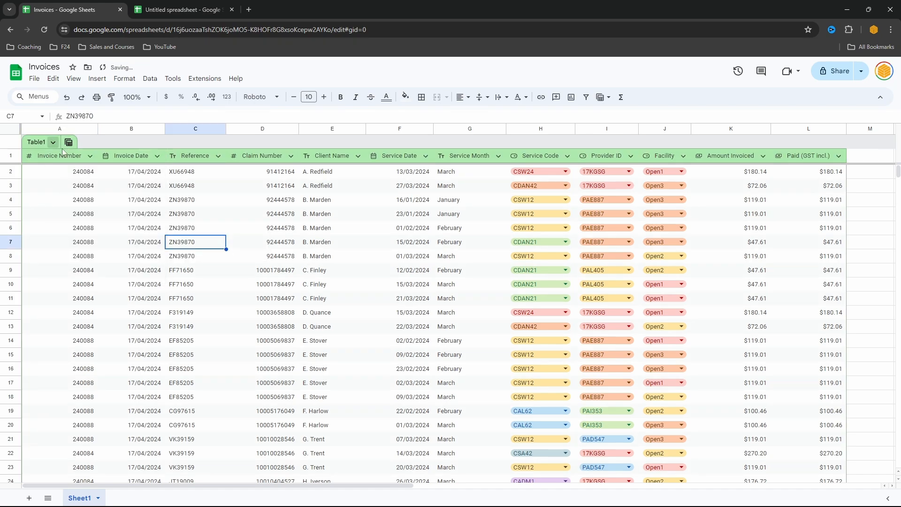